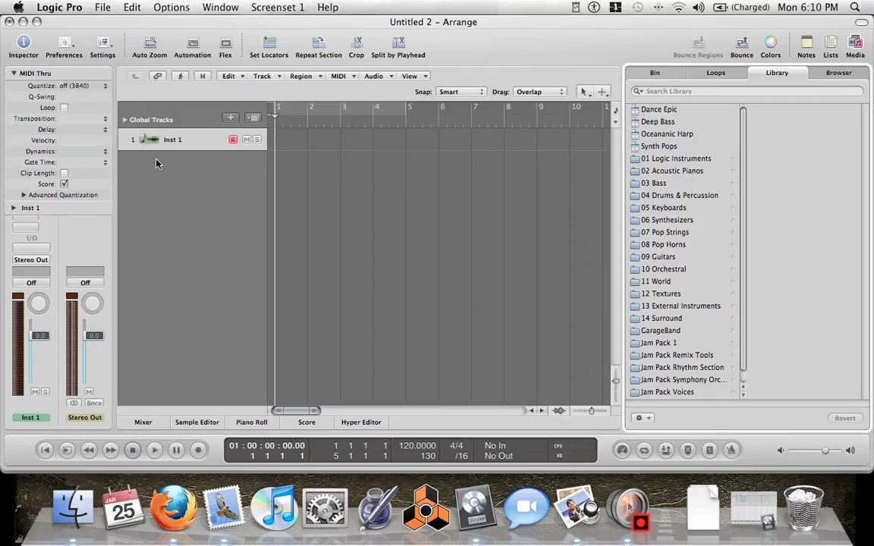
# Load the ES2 Dance Epic patch from the Library onto the first instrument track
pyautogui.click(658, 109)
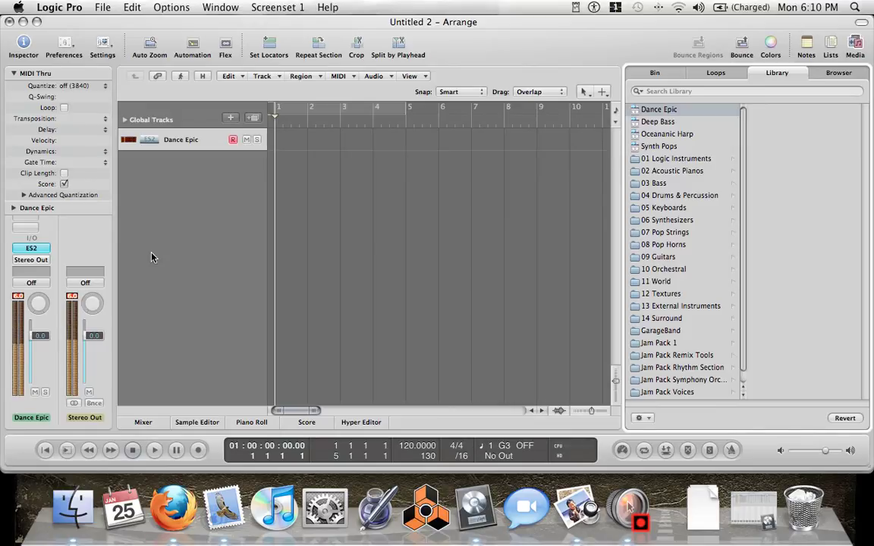
# Switch the Dance Epic ES2 voice mode from Poly to Legato, then close the synth window
pyautogui.click(31, 249)
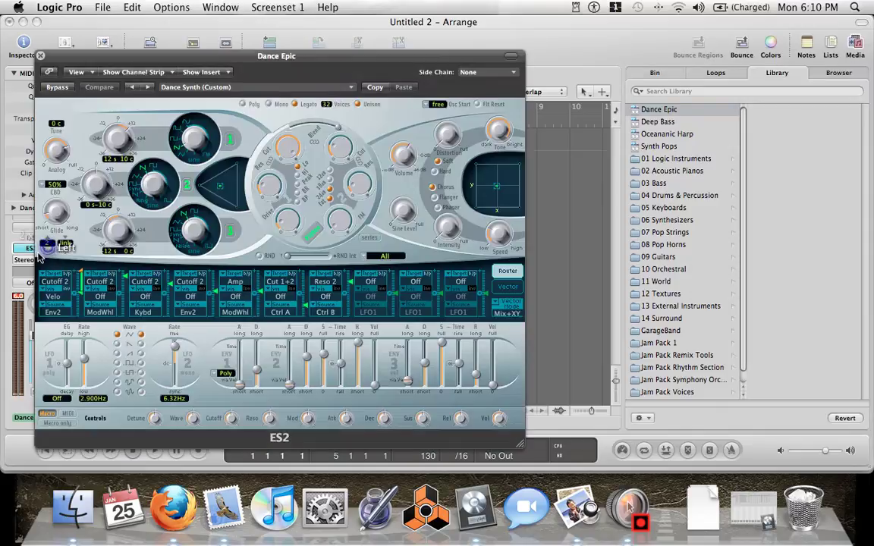
pyautogui.click(242, 104)
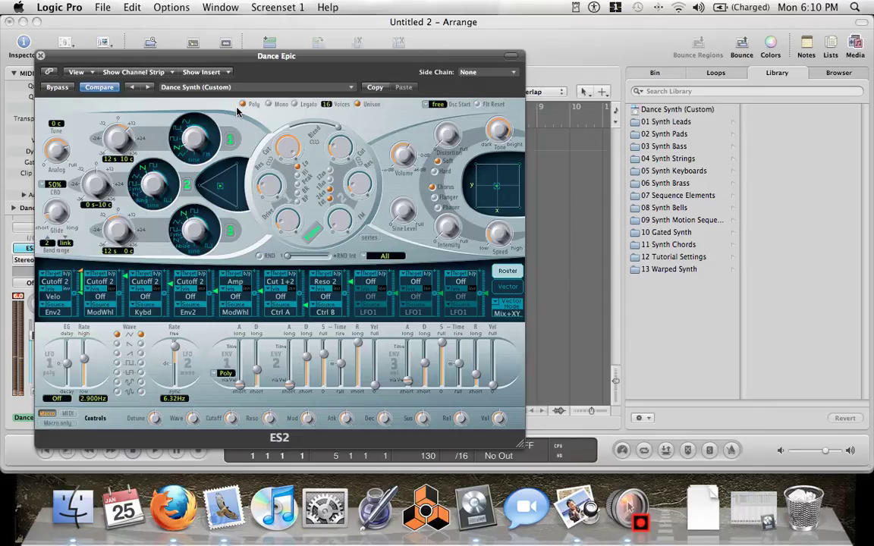
pyautogui.click(293, 104)
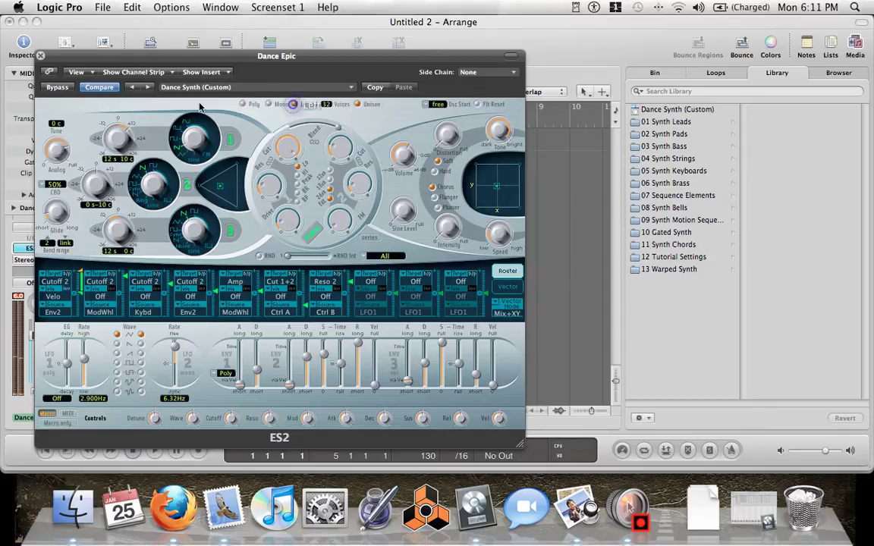
pyautogui.click(41, 56)
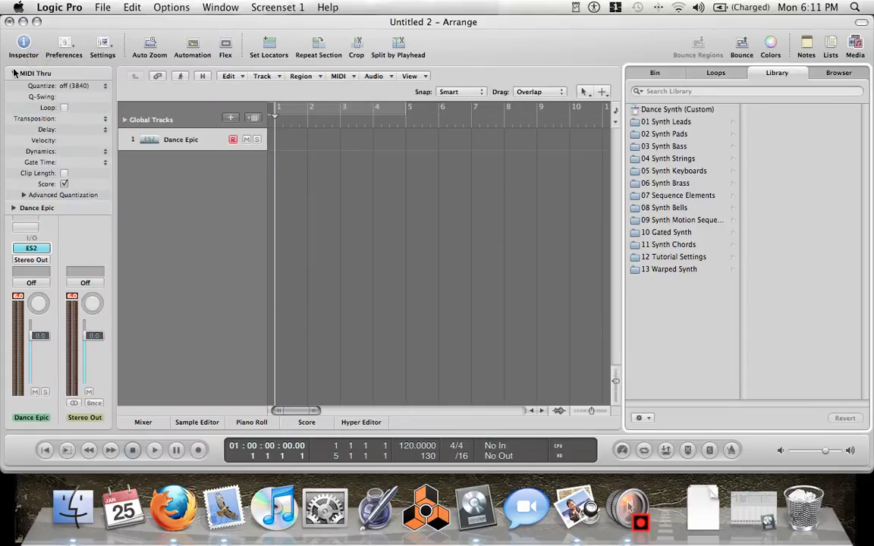
# Collapse the MIDI Thru inspector section and reveal the Dance Epic channel strip inserts
pyautogui.click(13, 73)
pyautogui.click(235, 247)
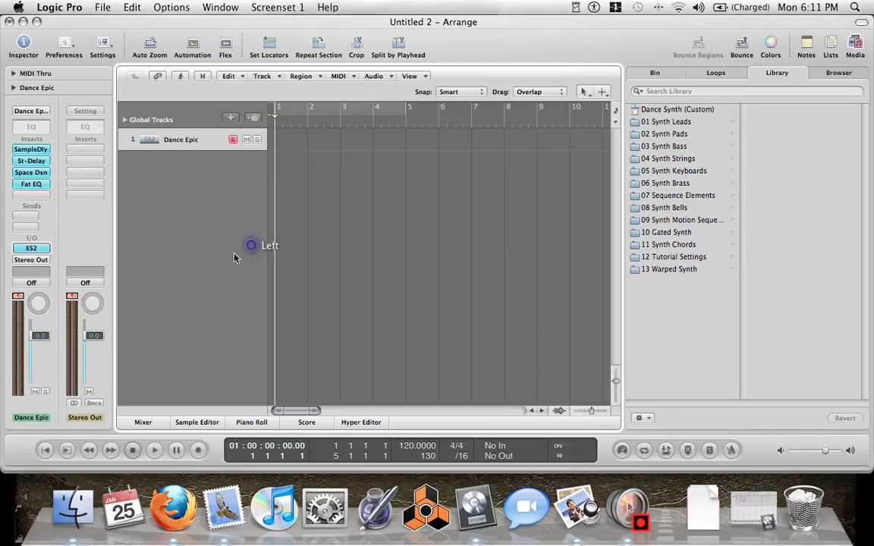
pyautogui.click(197, 218)
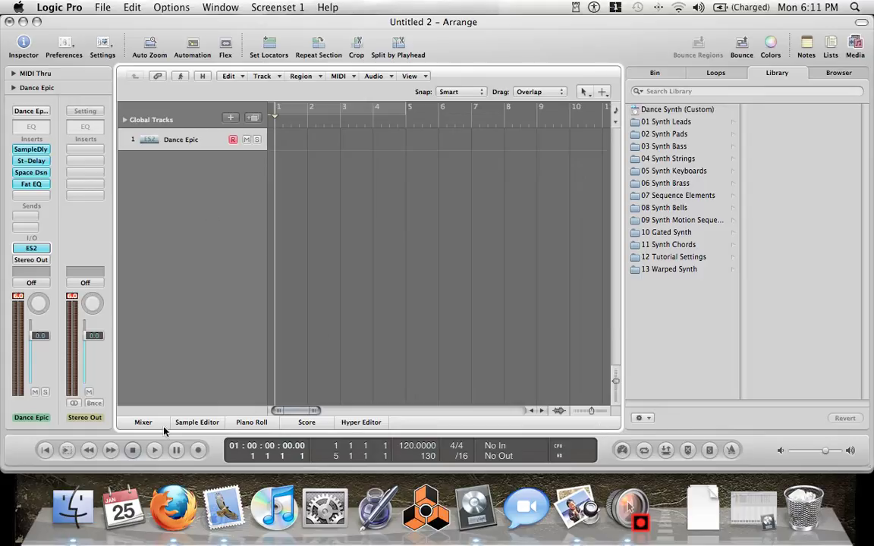
# Enable Catch and start recording on the Dance Epic track
pyautogui.click(133, 451)
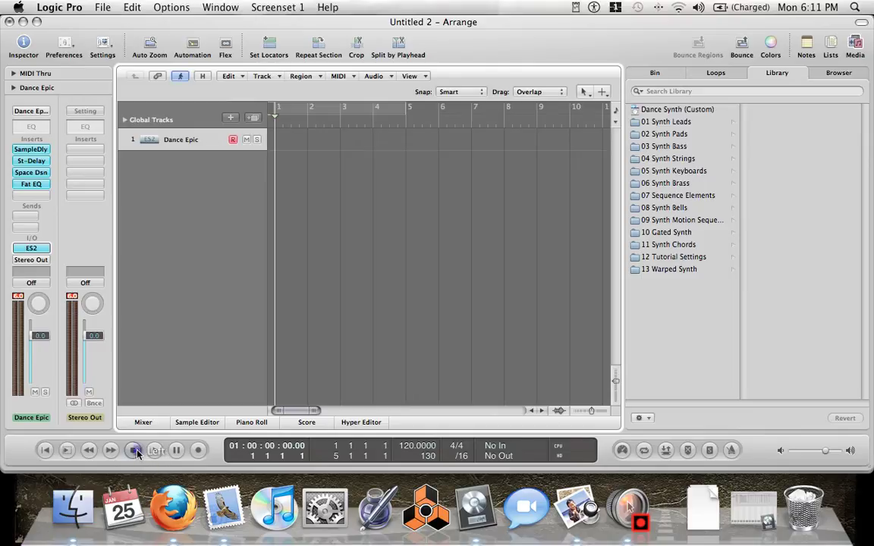
pyautogui.click(198, 450)
pyautogui.click(730, 451)
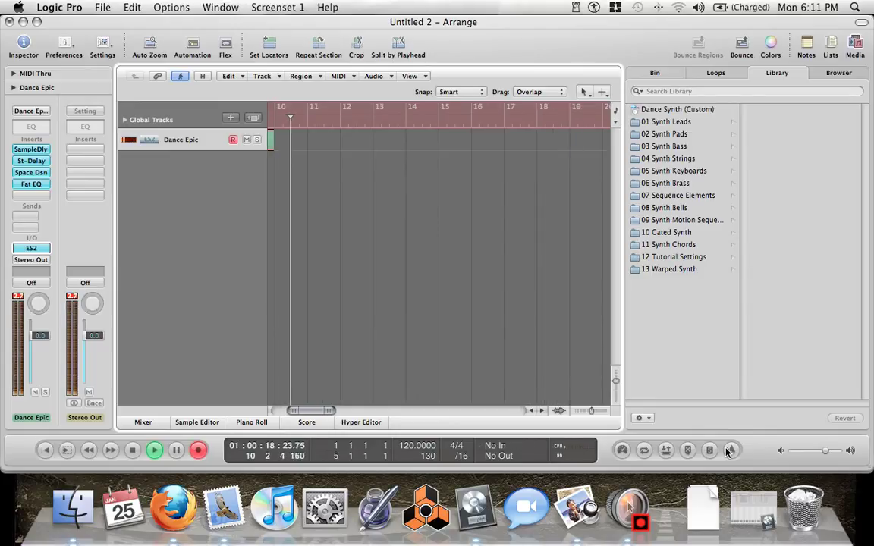
# Stop recording to keep the Dance Synth (Custom) region, then scroll back to bar 1
pyautogui.press('space')
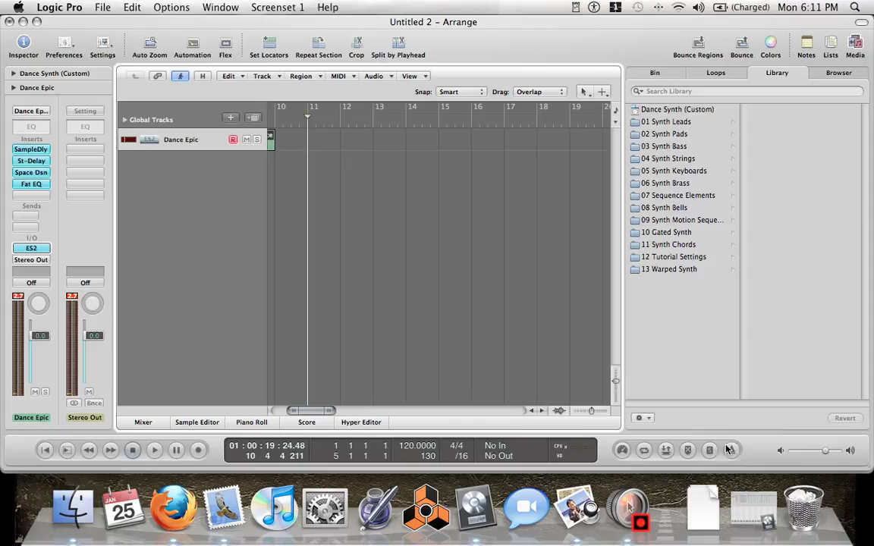
pyautogui.moveTo(306, 411); pyautogui.dragTo(290, 414)
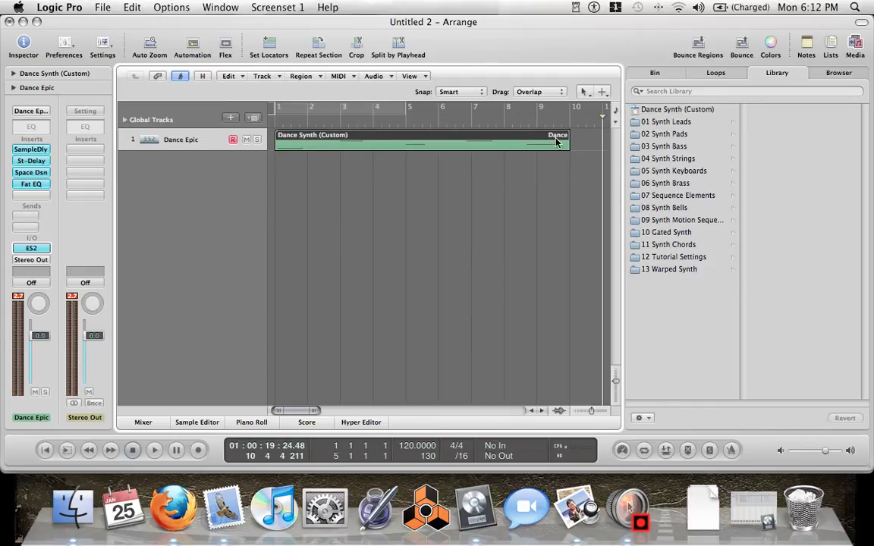
# Bounce the MIDI region in place to a new audio track, muting the source region
pyautogui.click(698, 44)
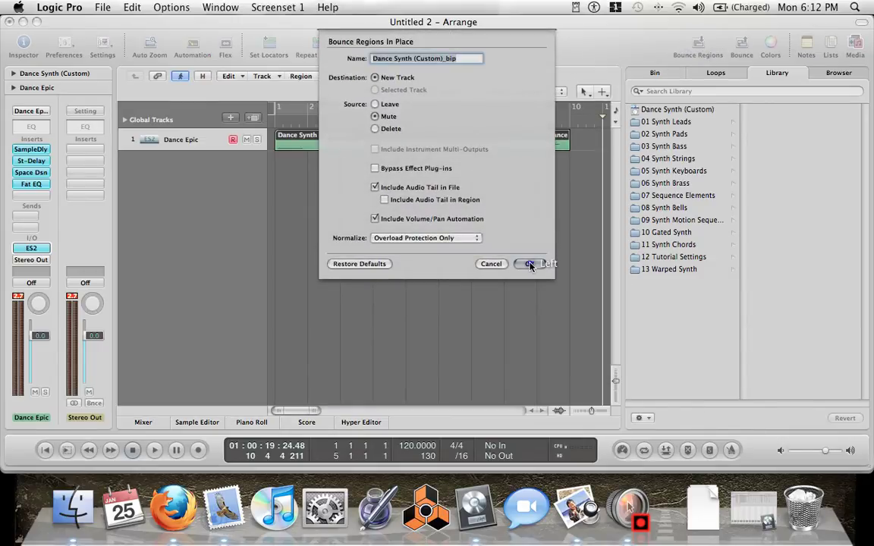
pyautogui.click(529, 263)
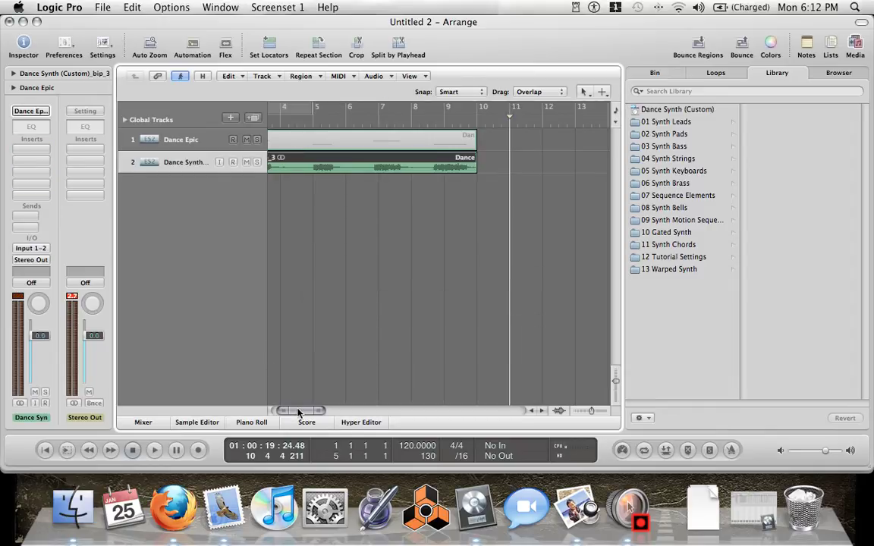
pyautogui.moveTo(294, 410); pyautogui.dragTo(289, 411)
pyautogui.moveTo(616, 379); pyautogui.dragTo(613, 397)
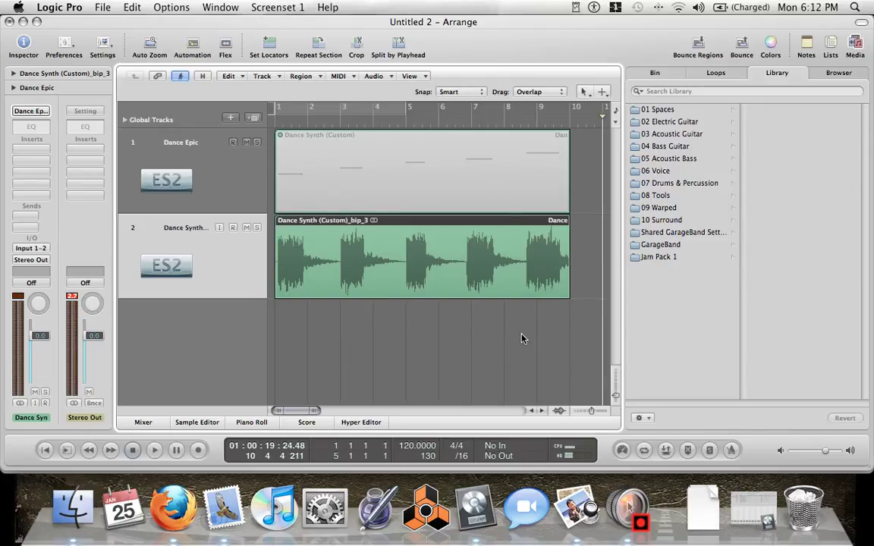
# Split the bounced audio at the sound's onset and delete the silent leading piece bip_3.1
pyautogui.click(593, 412)
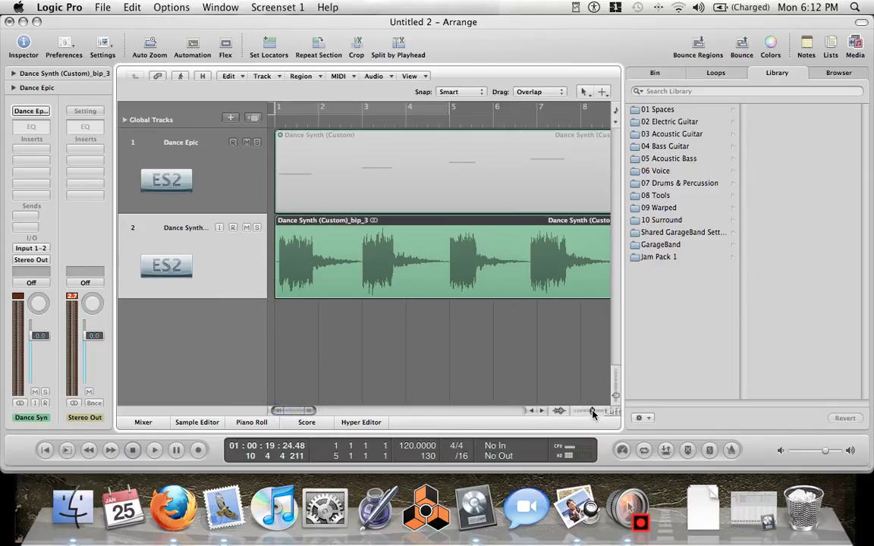
pyautogui.moveTo(592, 411); pyautogui.dragTo(603, 413)
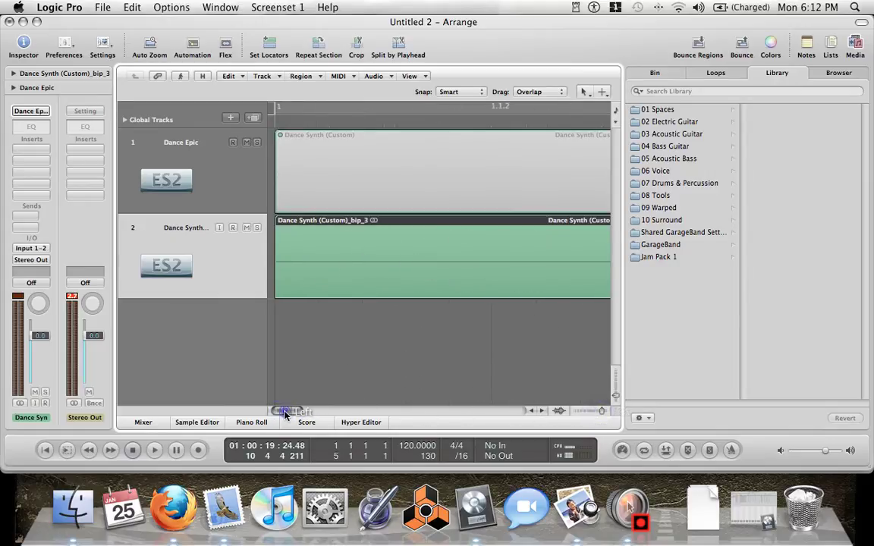
pyautogui.click(282, 411)
pyautogui.click(603, 412)
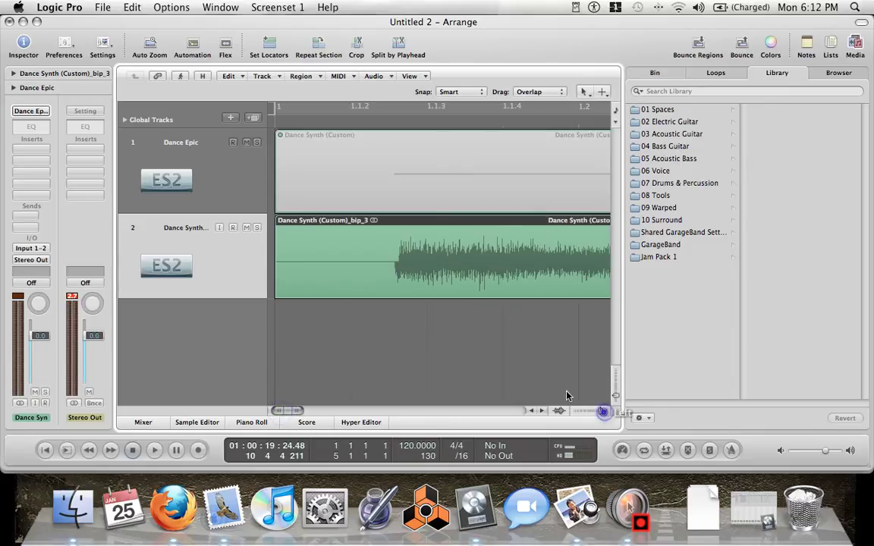
pyautogui.moveTo(410, 123)
pyautogui.mouseDown()
pyautogui.moveTo(390, 126)
pyautogui.moveTo(403, 113)
pyautogui.moveTo(389, 118)
pyautogui.mouseUp()
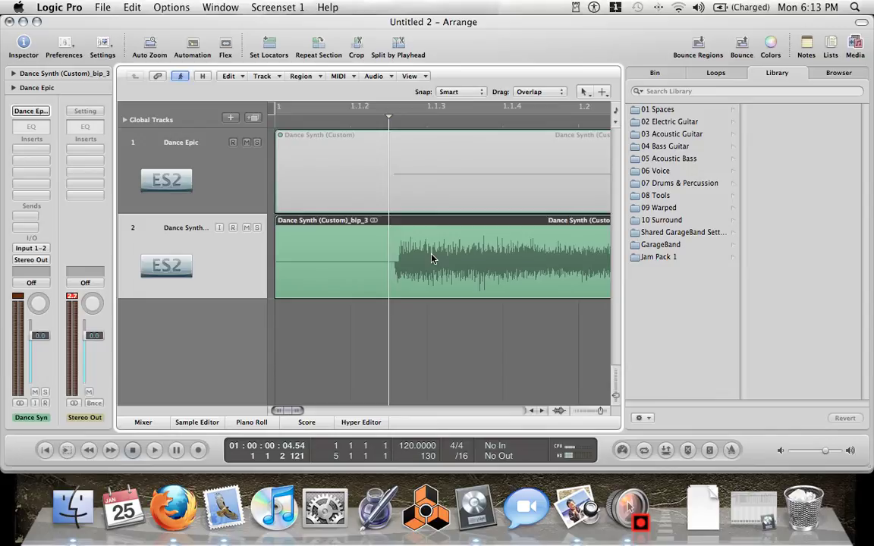
pyautogui.click(398, 47)
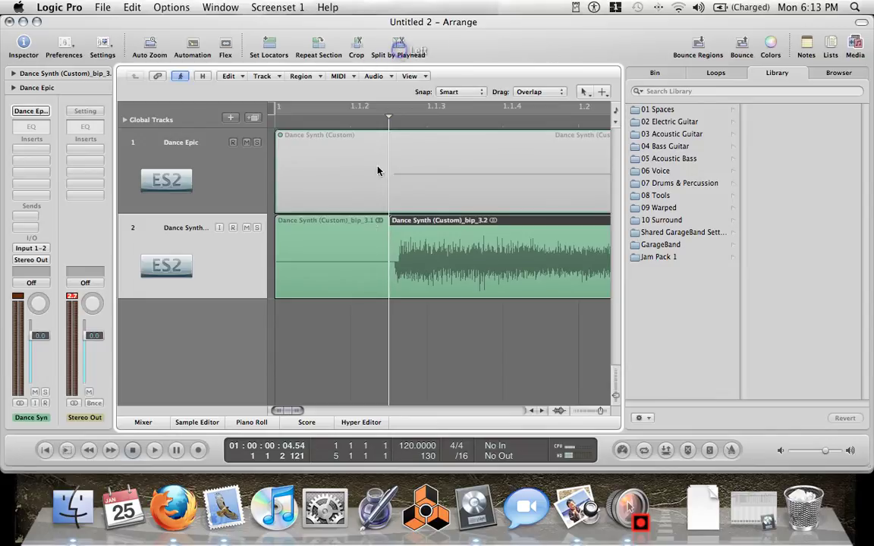
pyautogui.click(372, 232)
pyautogui.press('Delete')
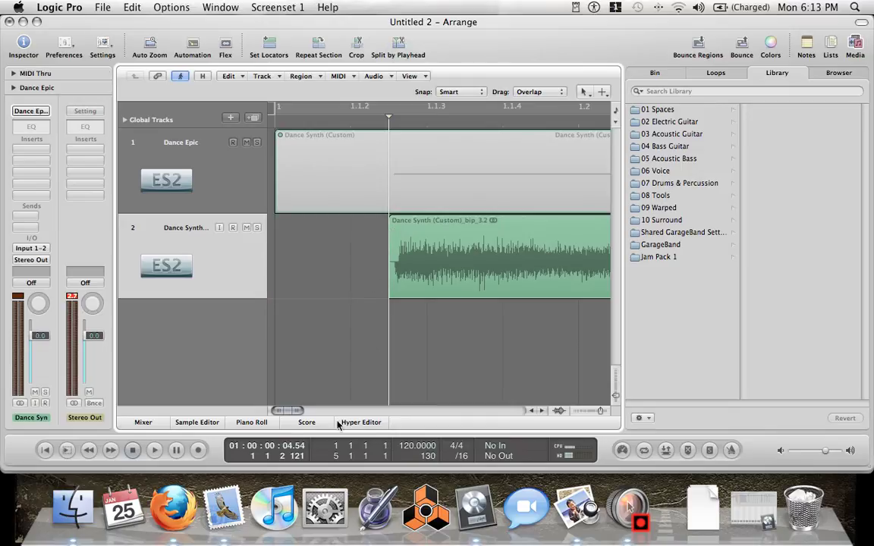
# Split the bounced region again at the next note's onset near bar 3
pyautogui.click(541, 411)
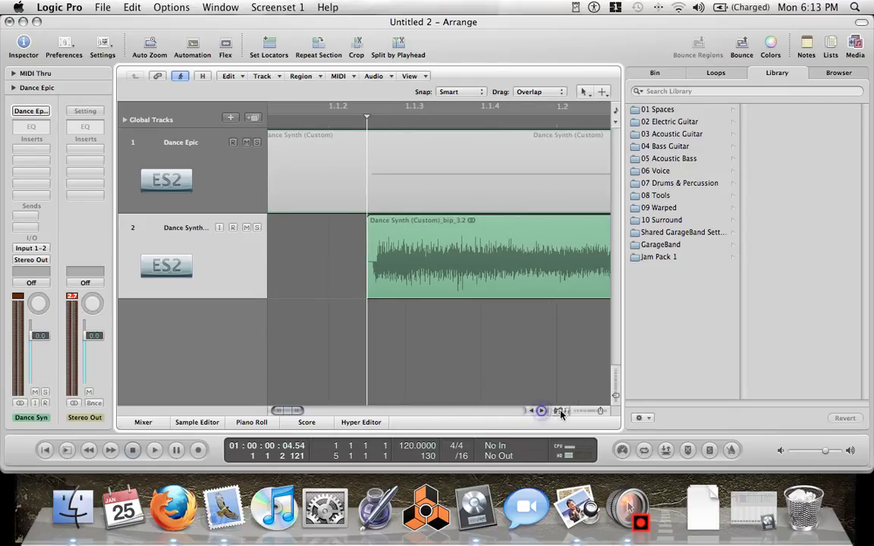
pyautogui.click(593, 410)
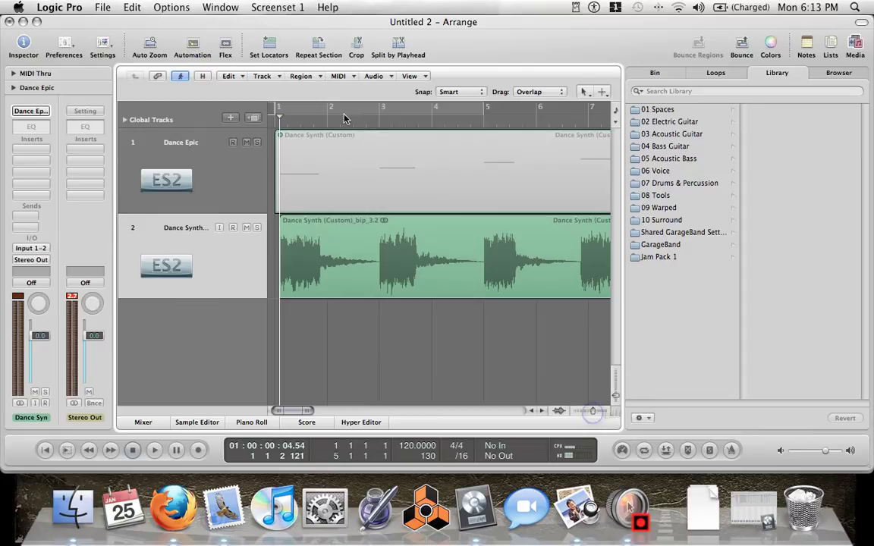
pyautogui.click(377, 119)
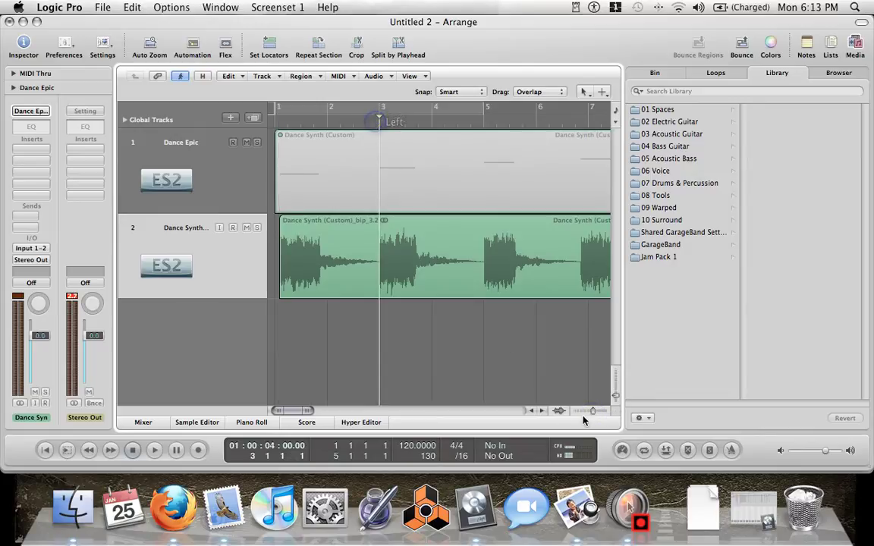
pyautogui.moveTo(592, 410); pyautogui.dragTo(600, 410)
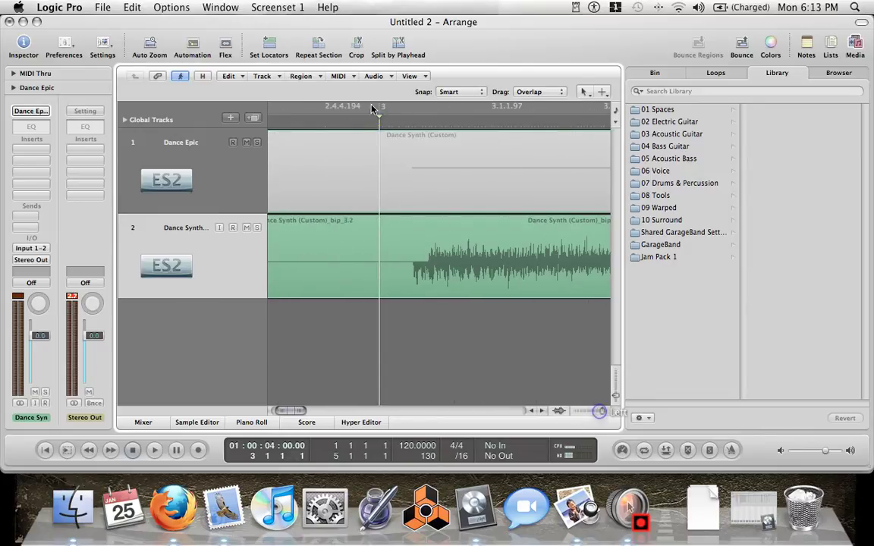
pyautogui.click(410, 120)
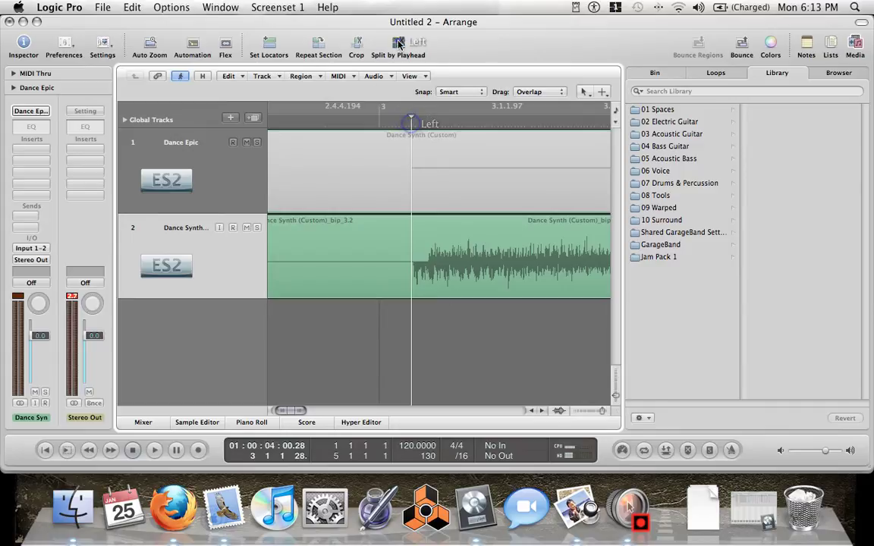
pyautogui.click(324, 239)
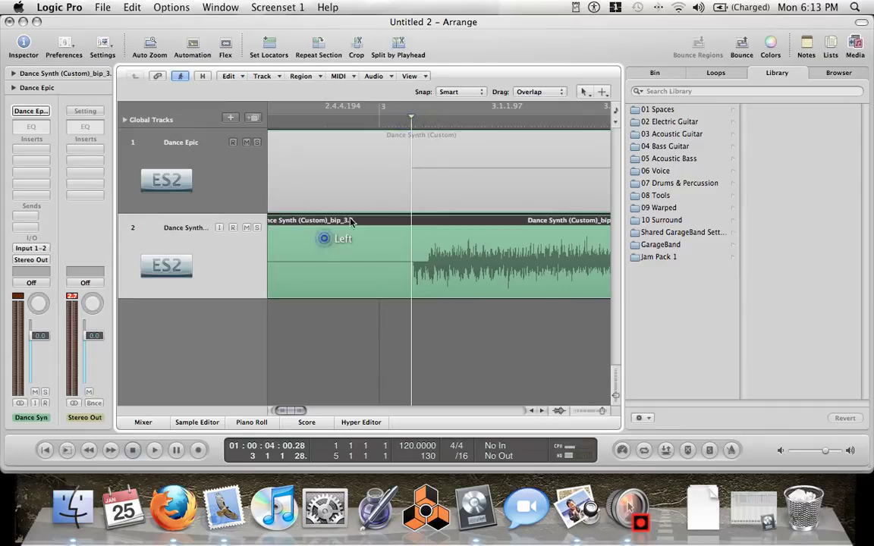
pyautogui.click(398, 45)
pyautogui.rightClick(495, 237)
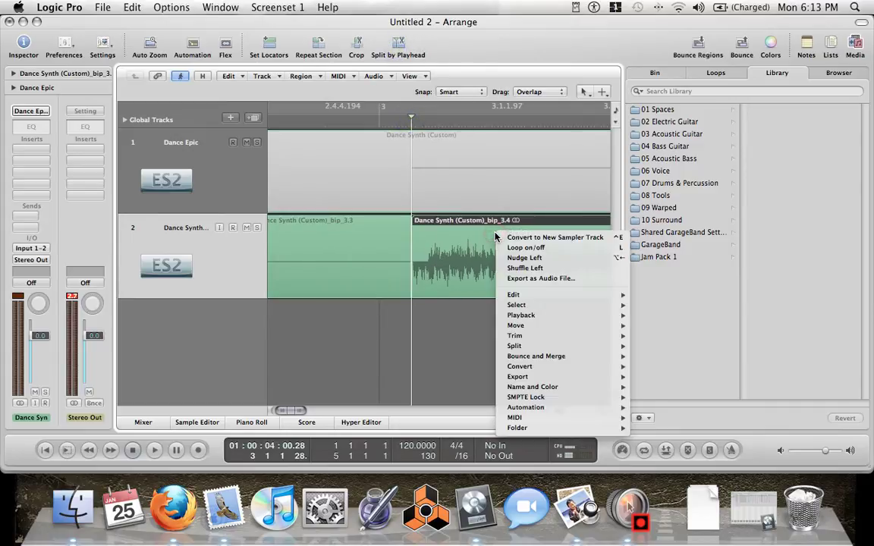
pyautogui.moveTo(585, 366)
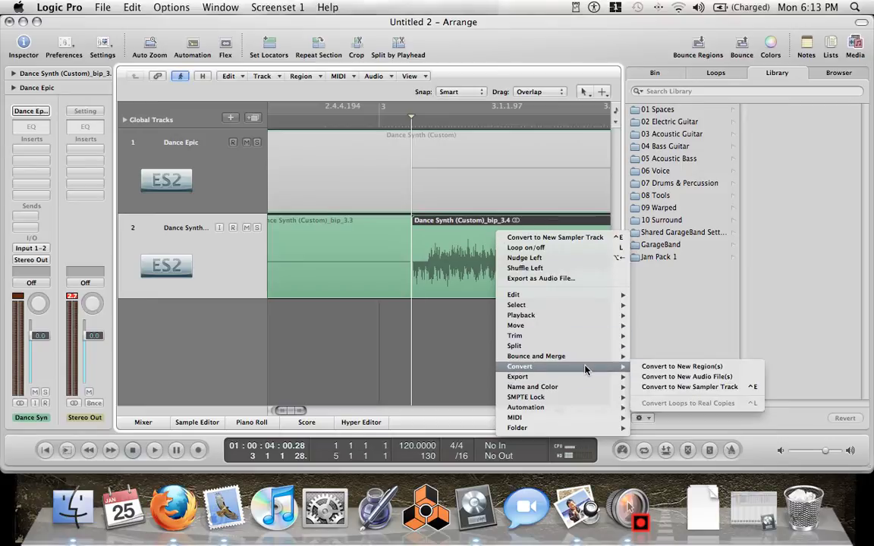
pyautogui.click(680, 387)
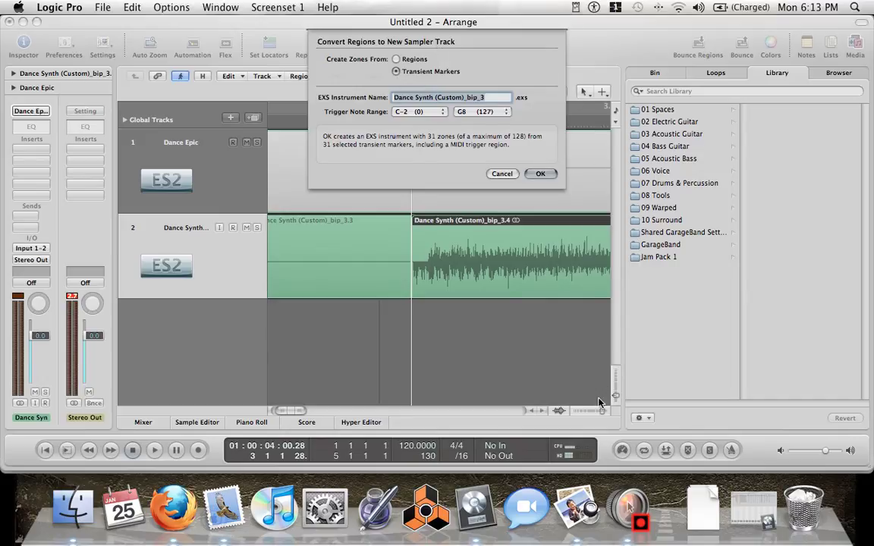
pyautogui.click(504, 174)
pyautogui.click(596, 412)
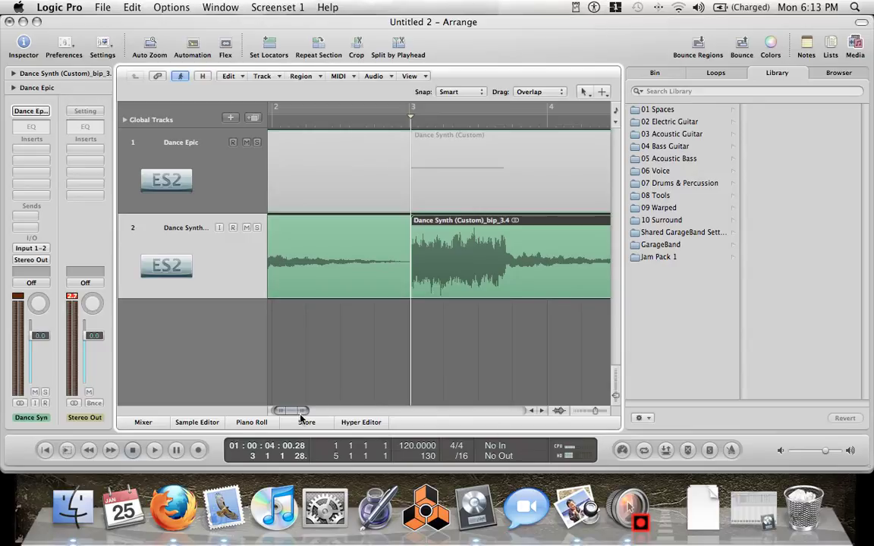
# Split the track 2 region at the synth hit near bar 5
pyautogui.moveTo(285, 413); pyautogui.dragTo(297, 413)
pyautogui.click(445, 119)
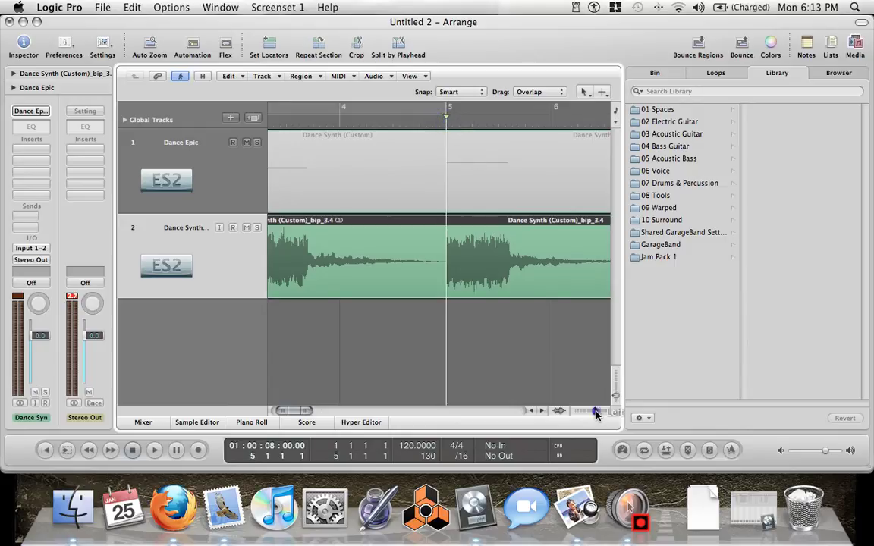
pyautogui.moveTo(596, 414); pyautogui.dragTo(602, 411)
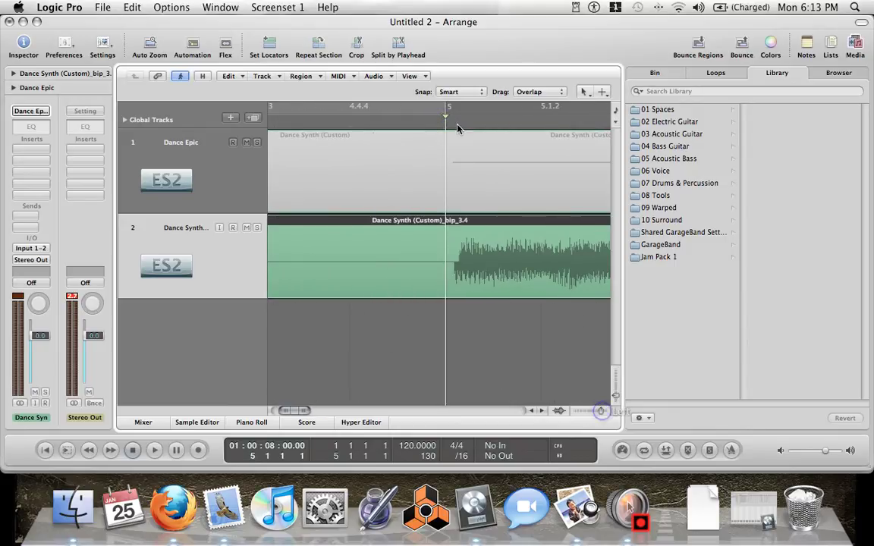
pyautogui.moveTo(458, 125); pyautogui.dragTo(452, 126)
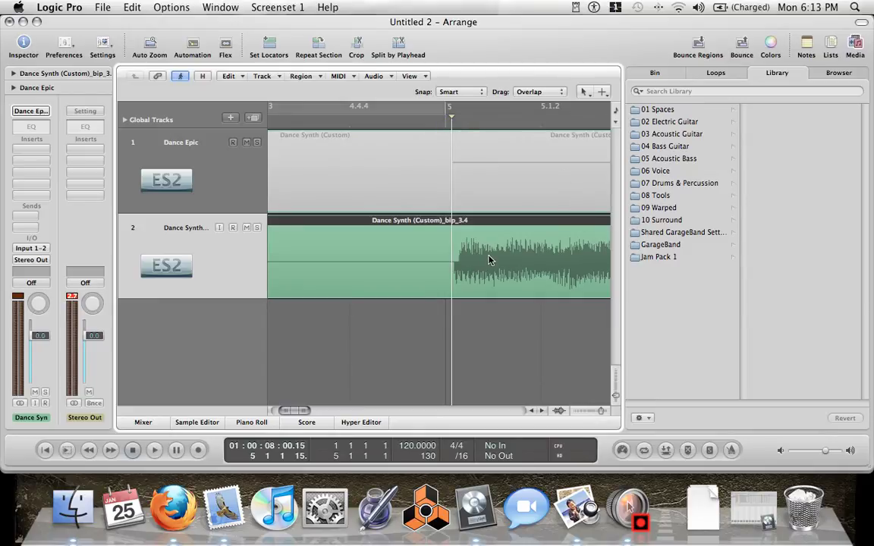
pyautogui.click(383, 55)
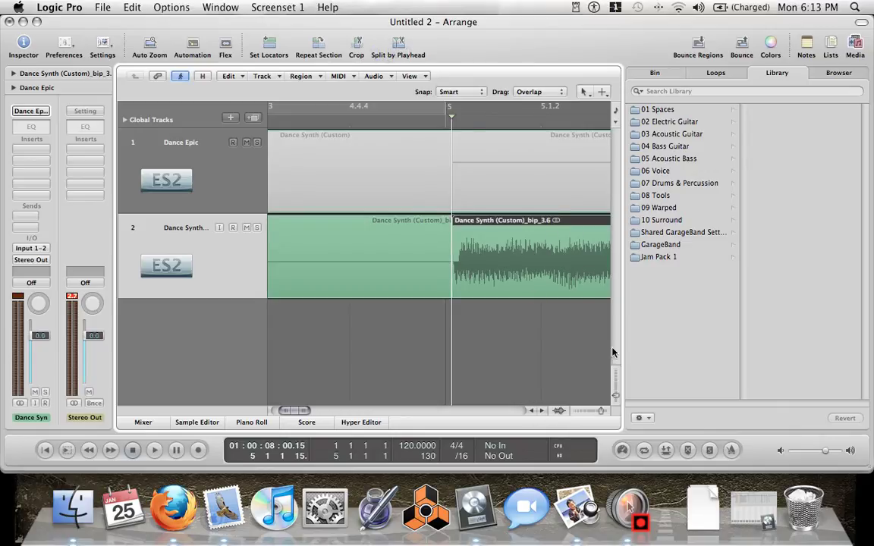
# Split off the next hit at its onset near bar 6.4.2
pyautogui.moveTo(603, 413); pyautogui.dragTo(596, 412)
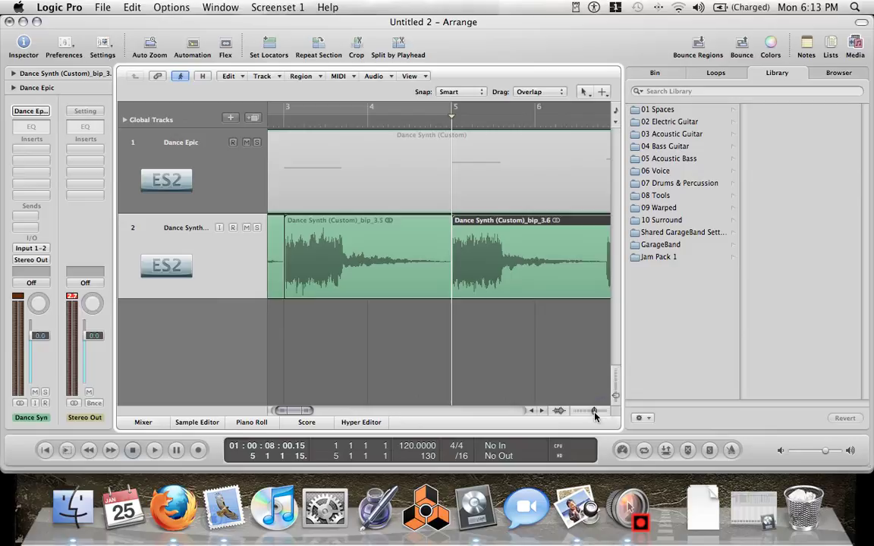
pyautogui.hscroll(5, 296, 416)
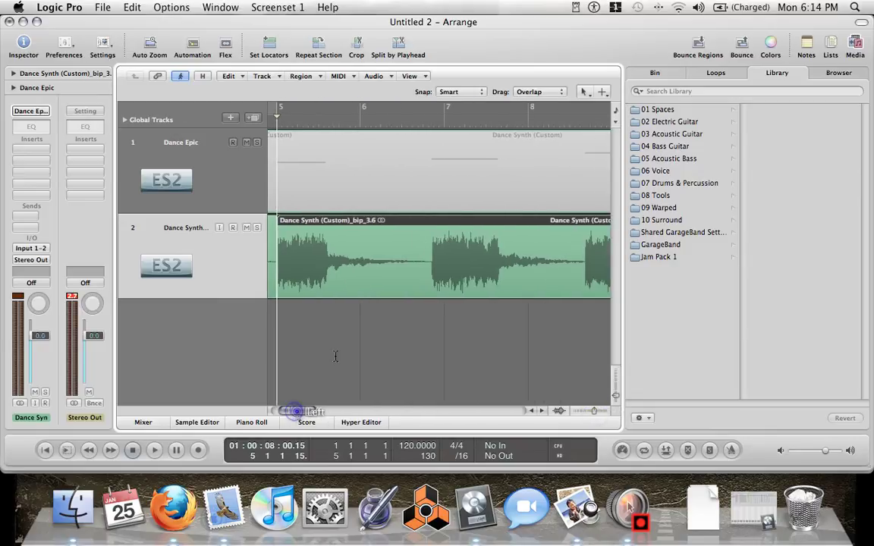
pyautogui.click(428, 122)
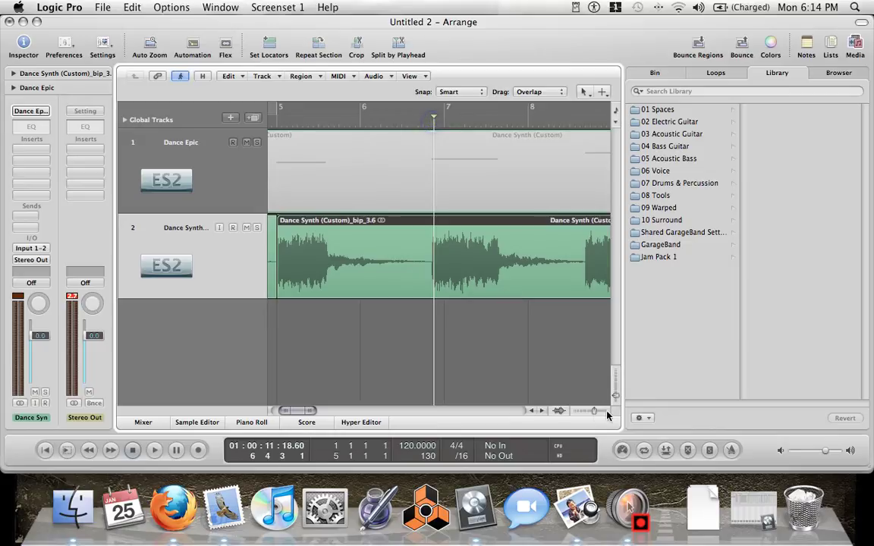
pyautogui.moveTo(592, 412); pyautogui.dragTo(600, 412)
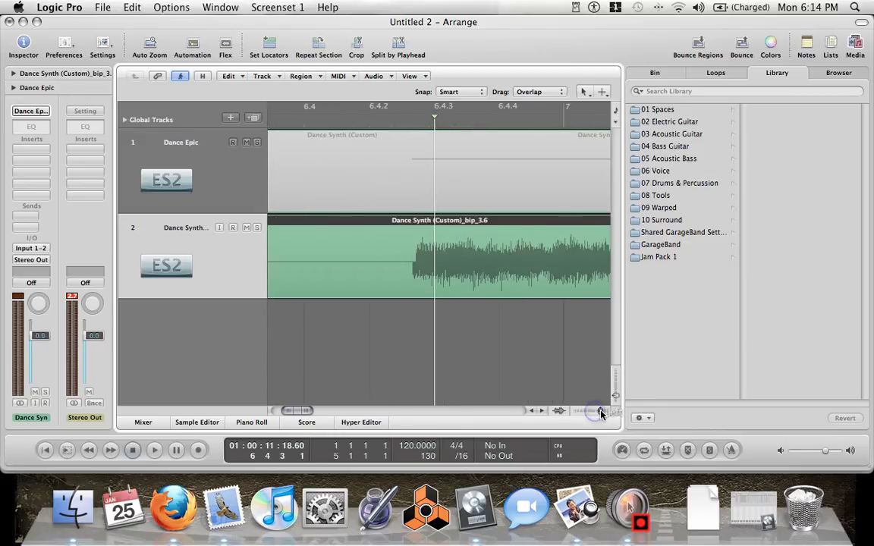
pyautogui.click(409, 122)
pyautogui.click(398, 44)
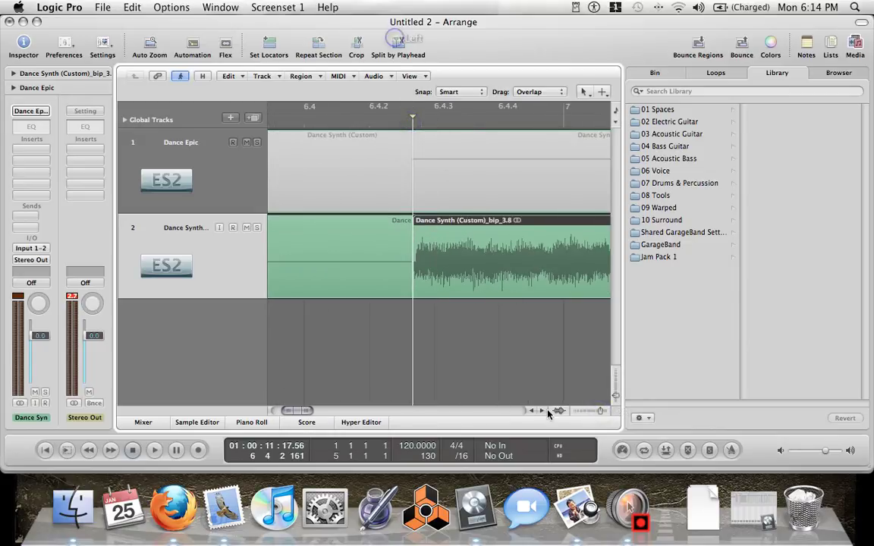
# Split off the final hit near bar 8.3 as its own region, then zoom out
pyautogui.click(580, 411)
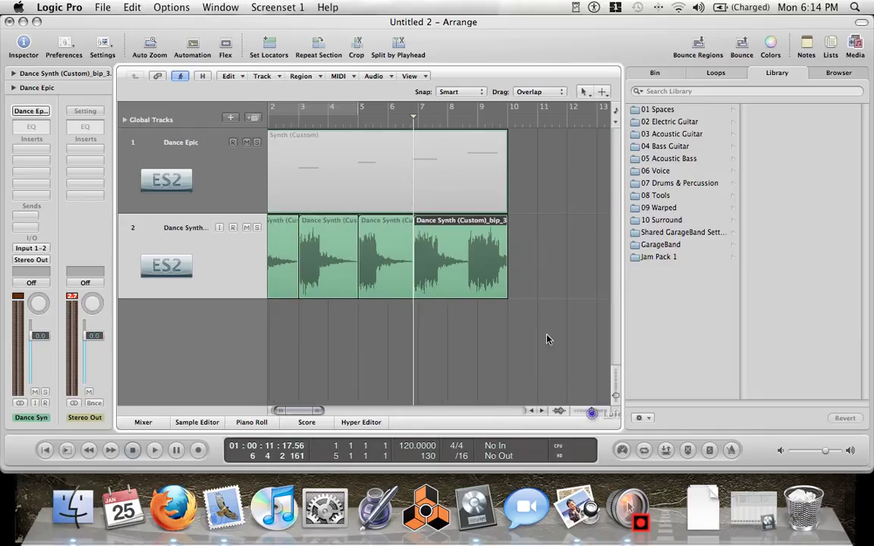
pyautogui.click(468, 123)
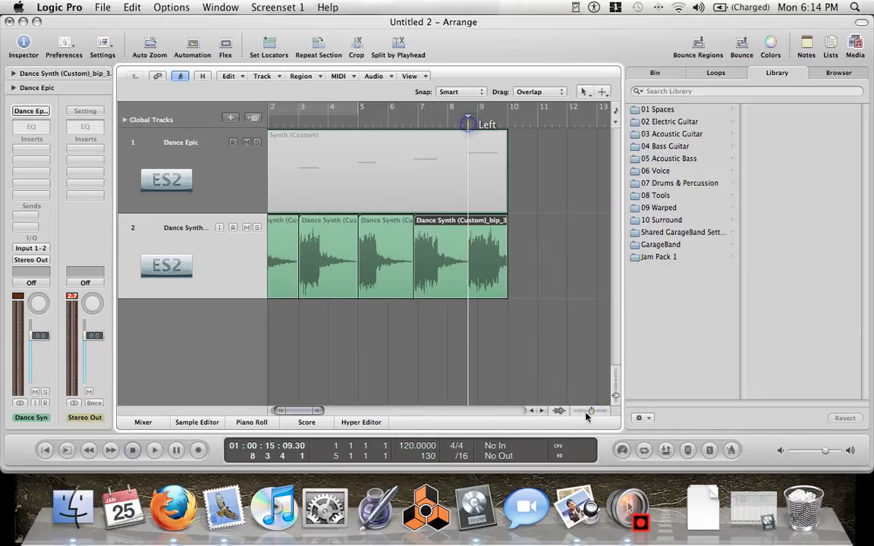
pyautogui.moveTo(591, 410); pyautogui.dragTo(601, 410)
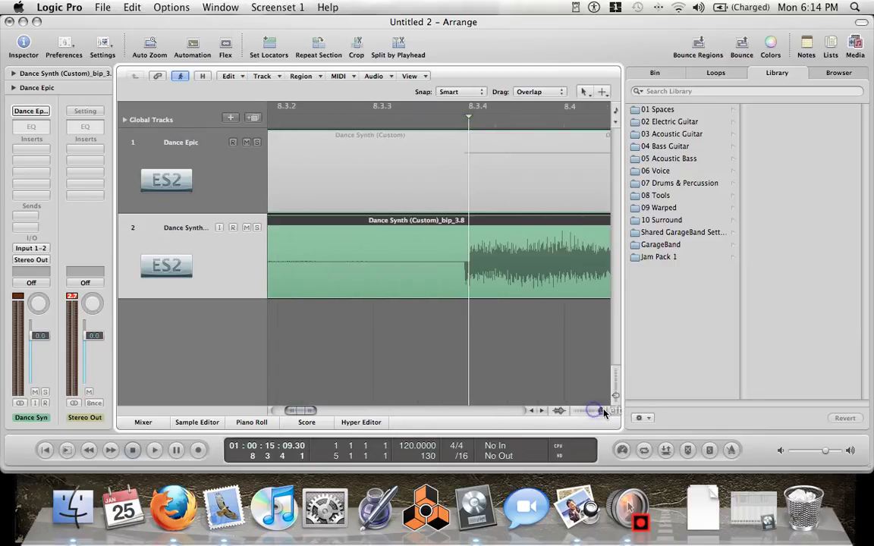
pyautogui.click(460, 124)
pyautogui.click(463, 124)
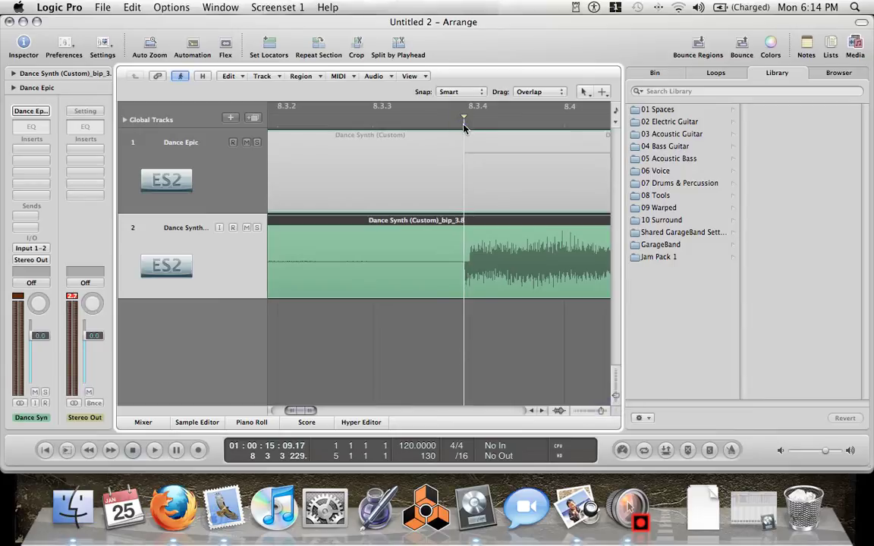
pyautogui.click(399, 50)
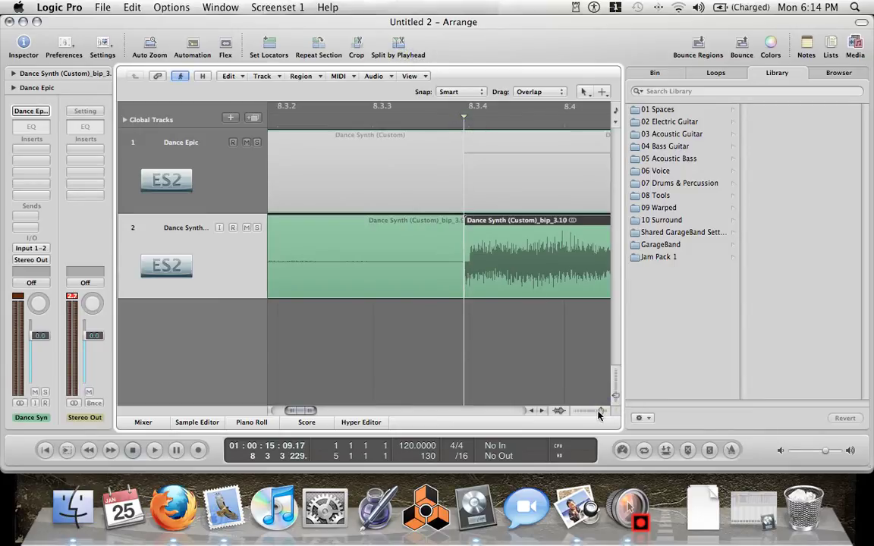
pyautogui.moveTo(599, 414); pyautogui.dragTo(587, 412)
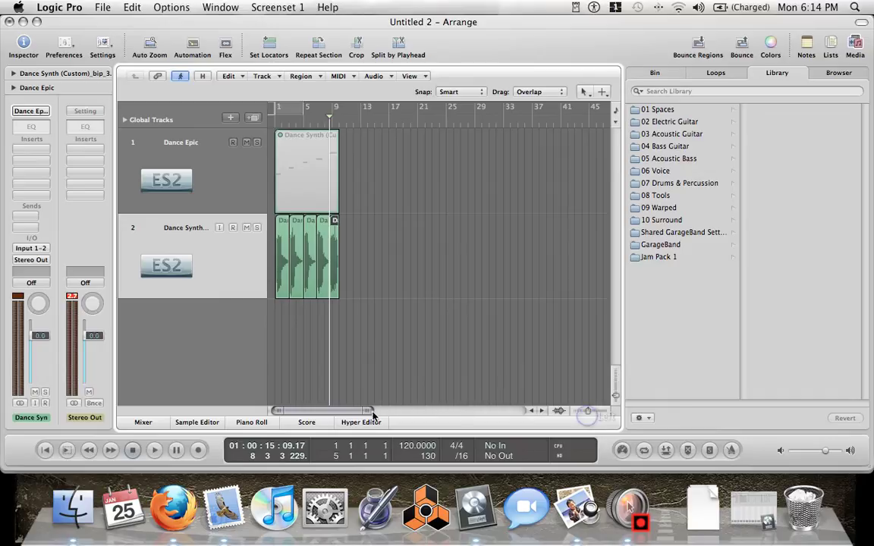
# Deselect the regions and add a new software instrument track, Inst 2
pyautogui.click(425, 285)
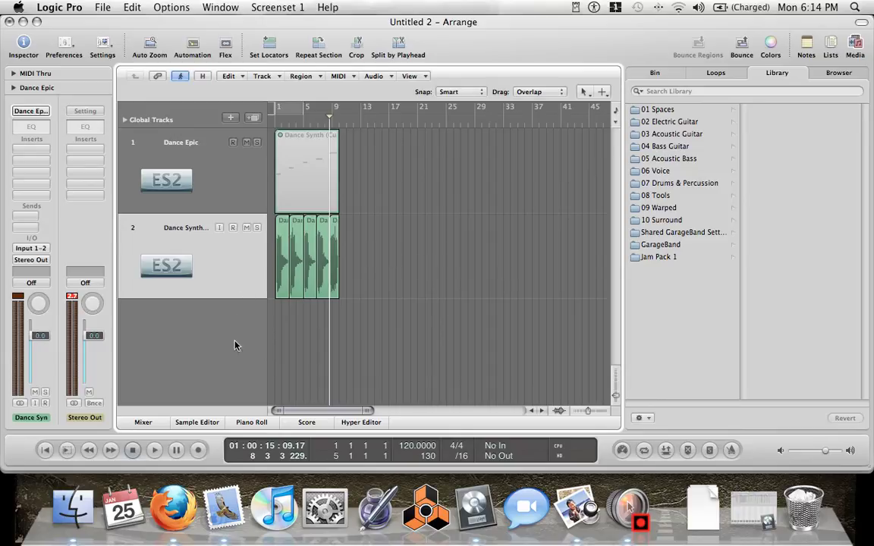
pyautogui.click(231, 117)
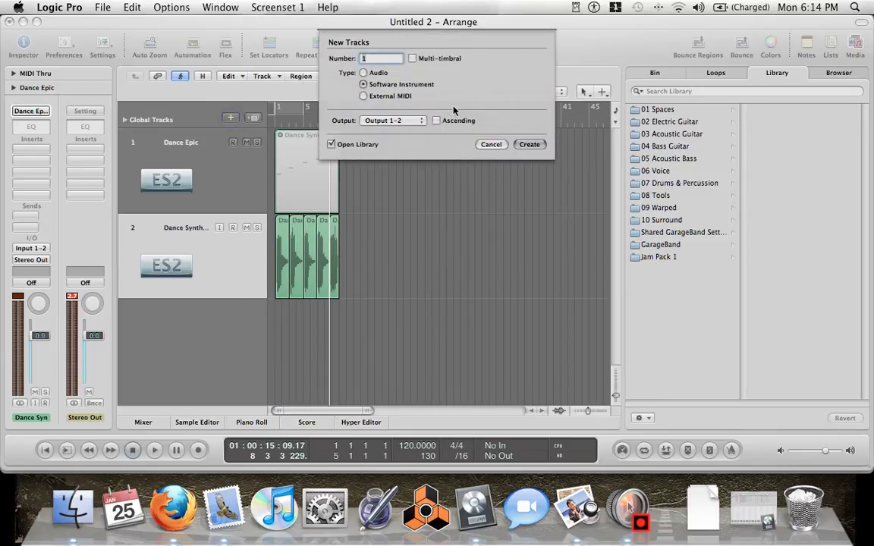
pyautogui.click(529, 144)
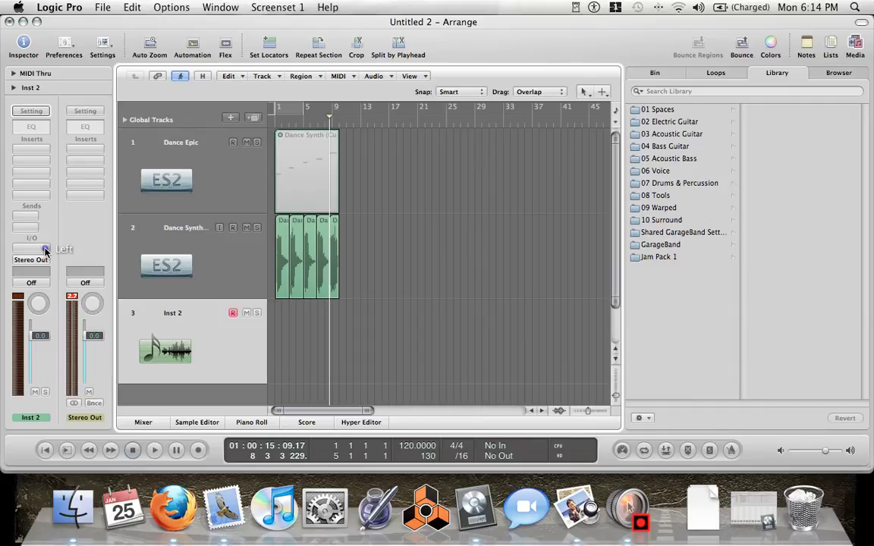
# Load a multi-output EXS24 sampler into Inst 2's instrument slot
pyautogui.click(46, 250)
pyautogui.moveTo(91, 363)
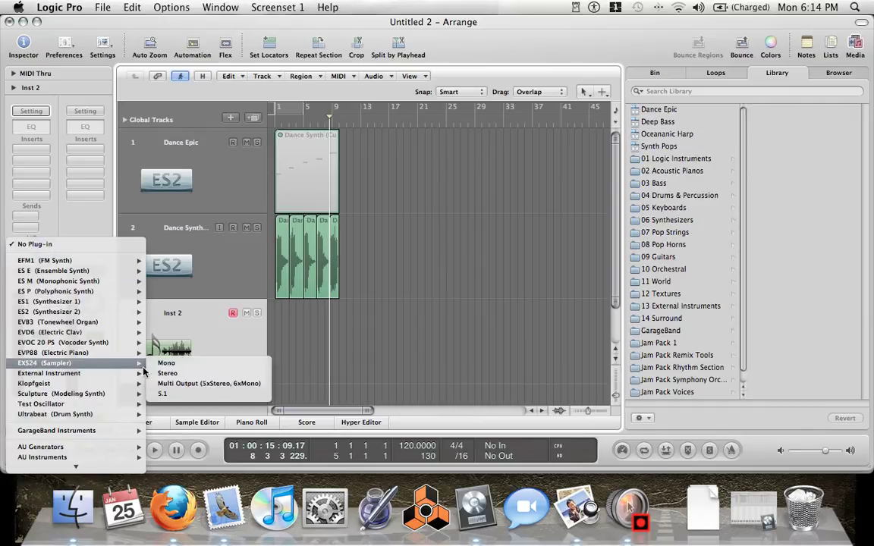
pyautogui.click(191, 382)
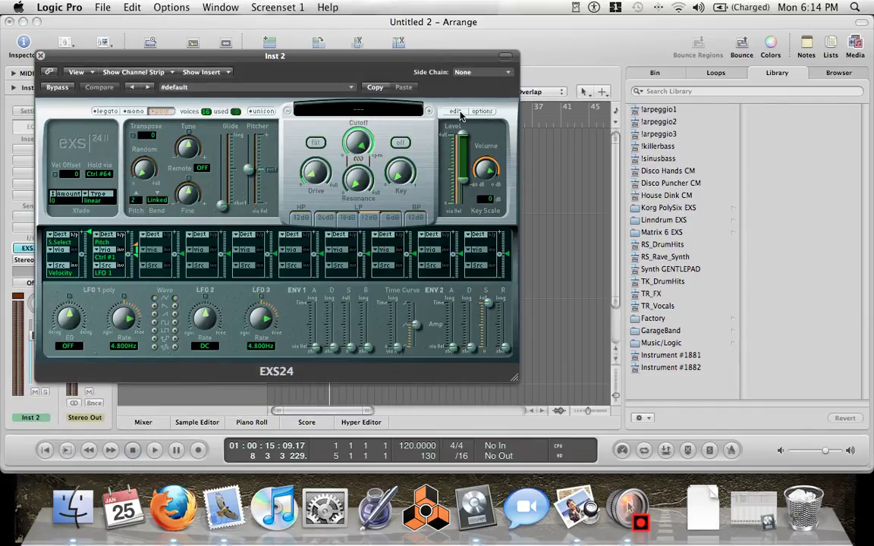
# Open the EXS24 Instrument Editor and drag the five split regions from track 2 into it
pyautogui.click(458, 112)
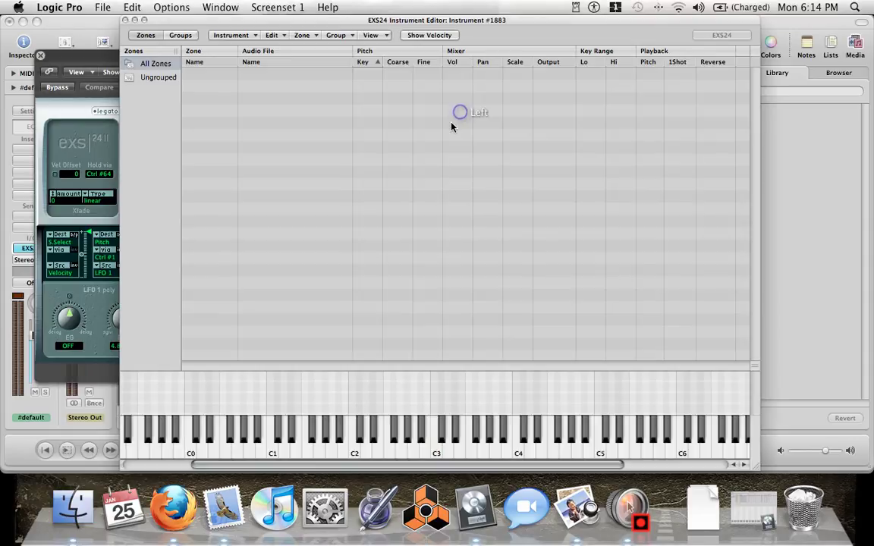
pyautogui.click(41, 56)
pyautogui.moveTo(150, 21); pyautogui.dragTo(381, 68)
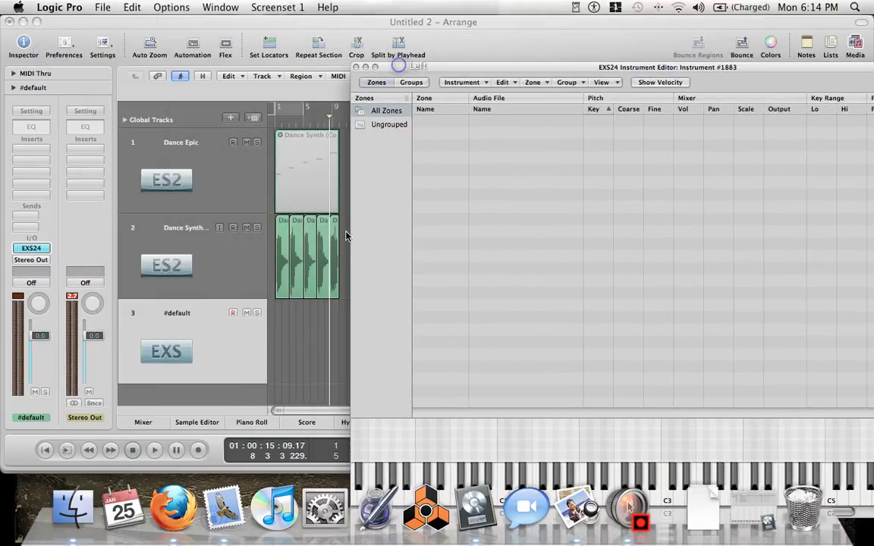
pyautogui.moveTo(346, 236); pyautogui.dragTo(523, 202)
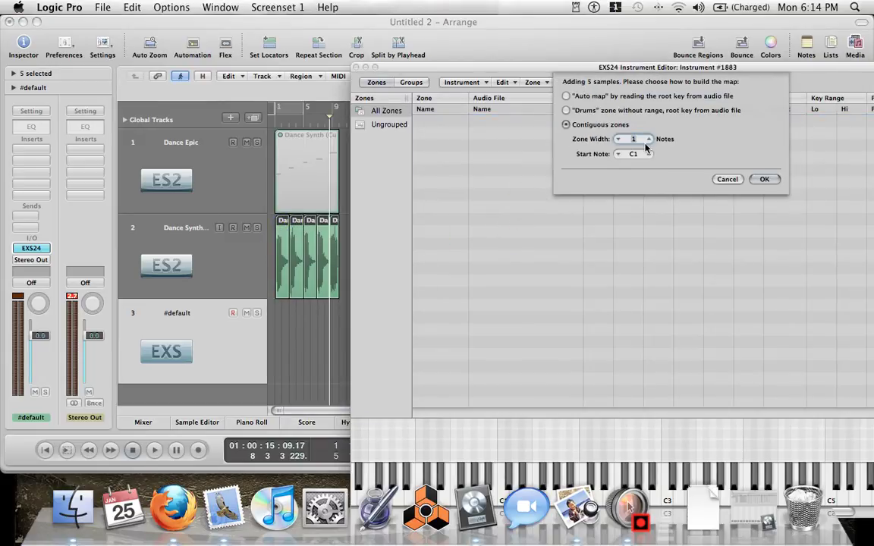
# Set the contiguous-zone Start Note to C3 and build five zones from the samples
pyautogui.moveTo(485, 66); pyautogui.dragTo(263, 5)
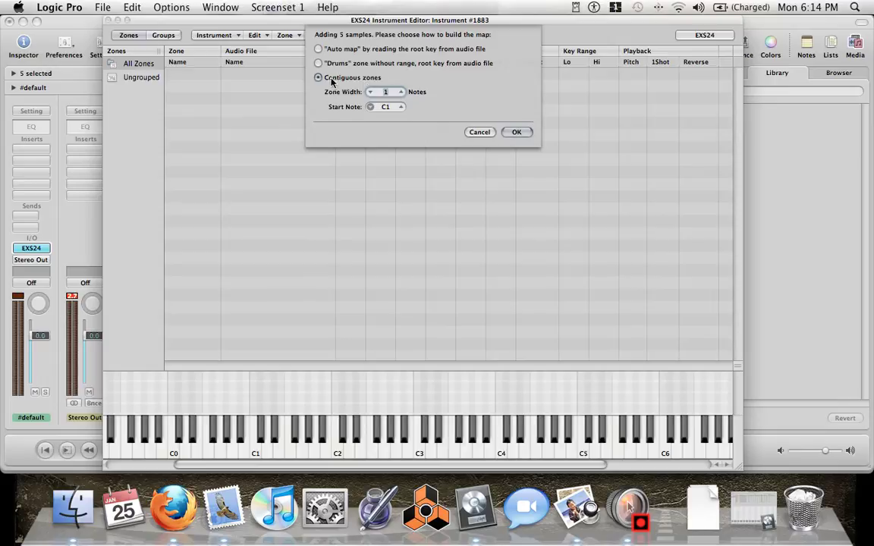
pyautogui.click(400, 107)
pyautogui.click(400, 107)
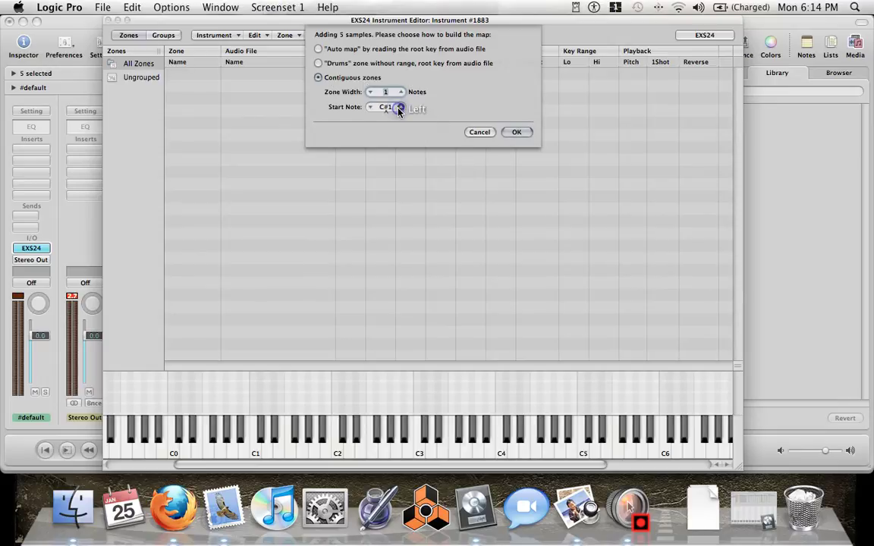
pyautogui.click(401, 107)
pyautogui.click(401, 107)
pyautogui.click(401, 107)
pyautogui.click(401, 107)
pyautogui.click(402, 109)
pyautogui.click(403, 110)
pyautogui.click(405, 110)
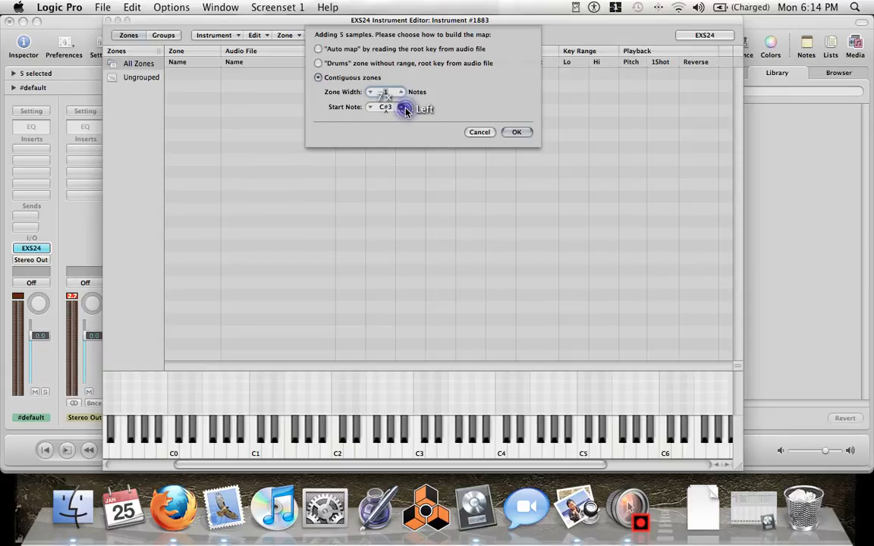
pyautogui.click(369, 107)
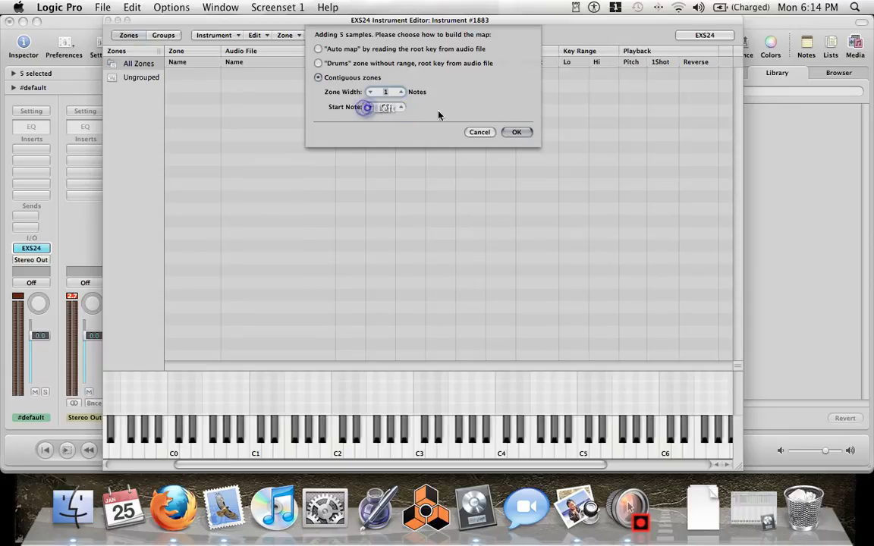
pyautogui.click(517, 132)
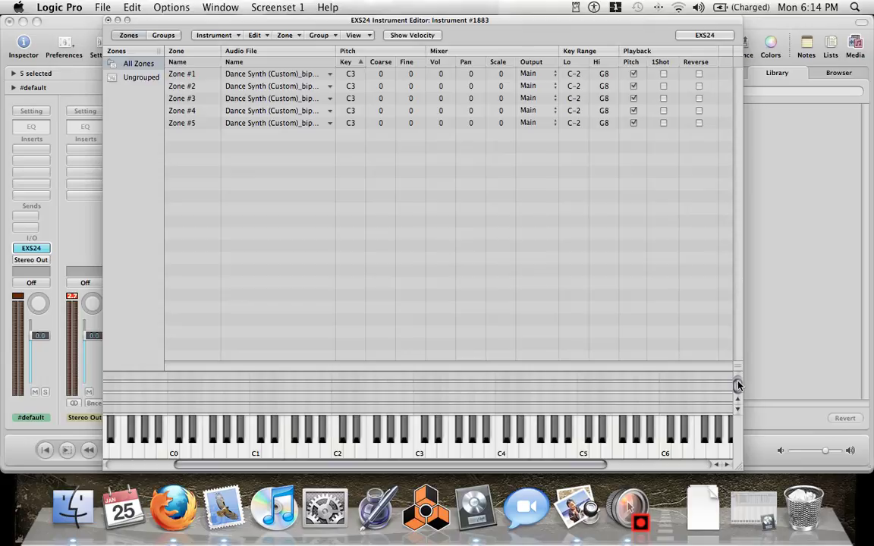
# Shrink all five zone bars to a one-key range and stack them on C3
pyautogui.moveTo(736, 358); pyautogui.dragTo(723, 208)
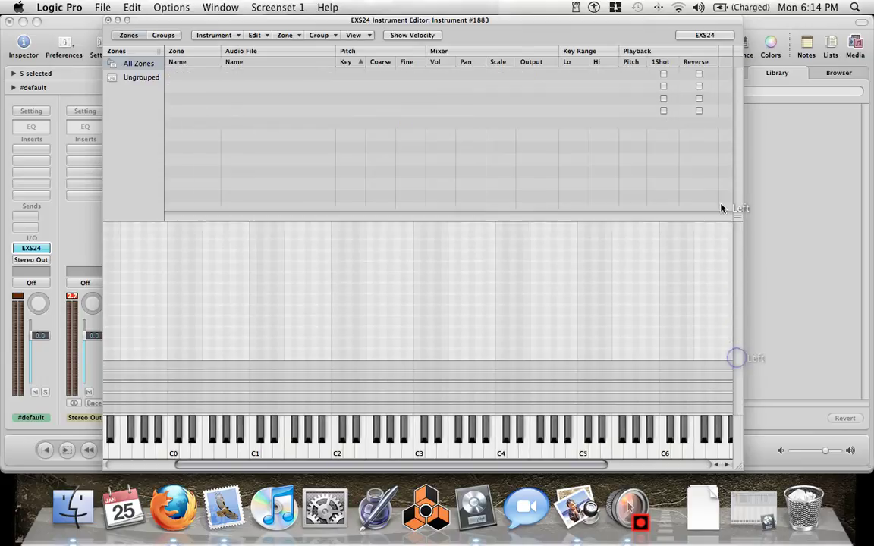
pyautogui.click(554, 329)
pyautogui.moveTo(569, 468); pyautogui.dragTo(680, 465)
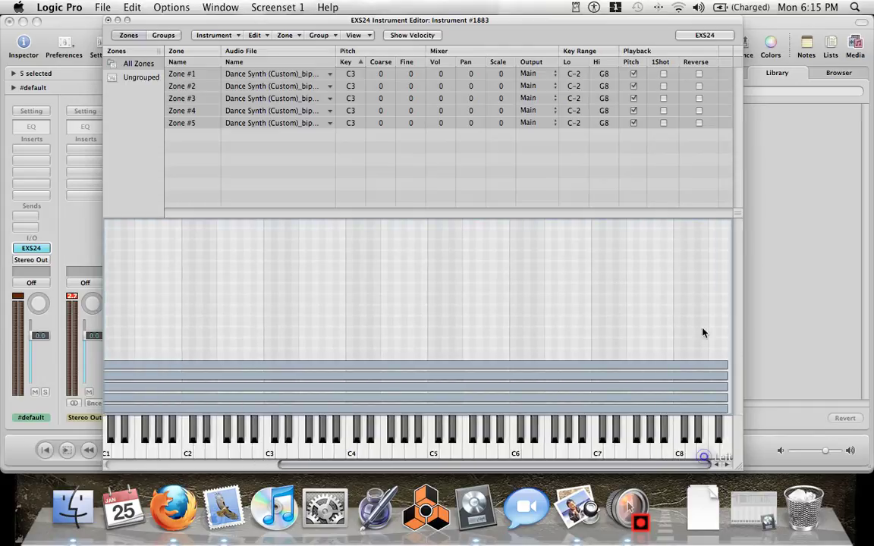
pyautogui.moveTo(725, 366); pyautogui.dragTo(160, 364)
pyautogui.moveTo(387, 465); pyautogui.dragTo(183, 449)
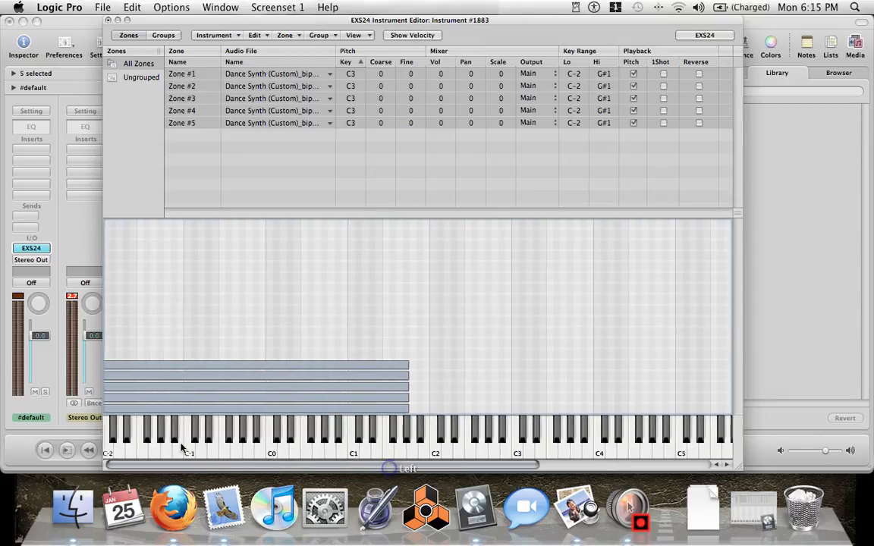
pyautogui.click(409, 369)
pyautogui.click(408, 343)
pyautogui.click(394, 425)
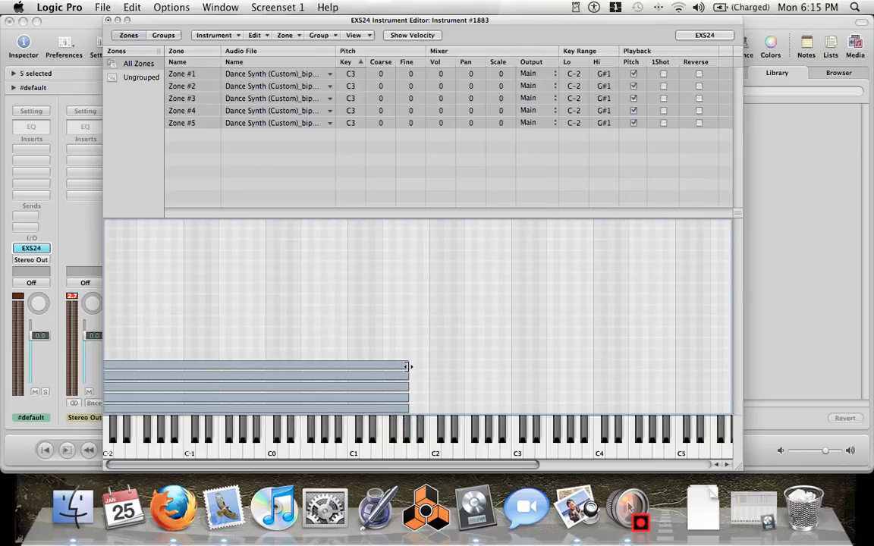
pyautogui.moveTo(409, 367); pyautogui.dragTo(107, 352)
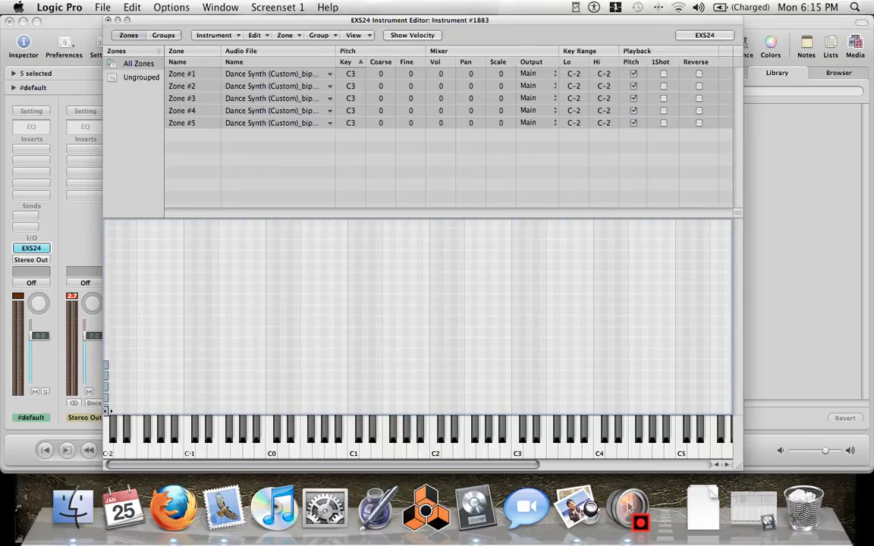
pyautogui.moveTo(107, 412); pyautogui.dragTo(516, 420)
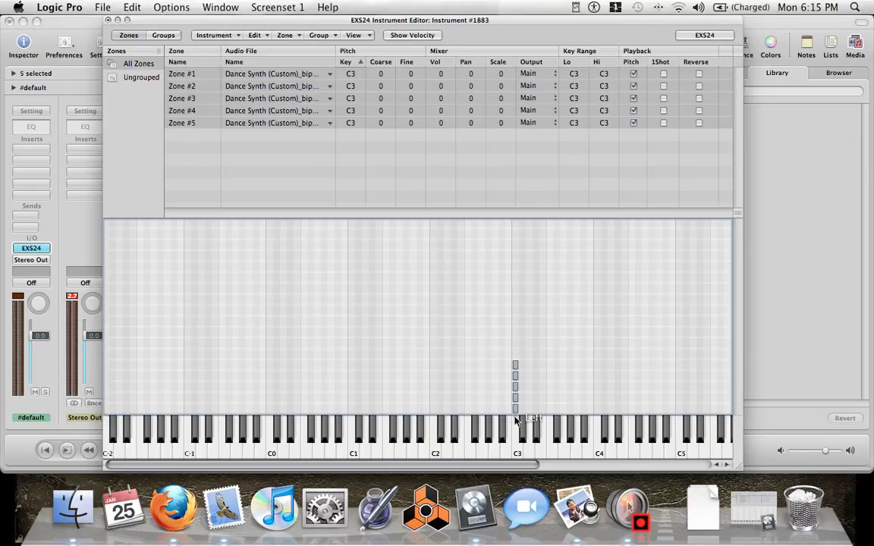
# Shift zones 3 to 5 rightward so the five zones occupy C3, D3, E3, F3 and G3
pyautogui.moveTo(523, 464); pyautogui.dragTo(556, 463)
pyautogui.moveTo(486, 318); pyautogui.dragTo(483, 402)
pyautogui.moveTo(515, 356); pyautogui.dragTo(490, 354)
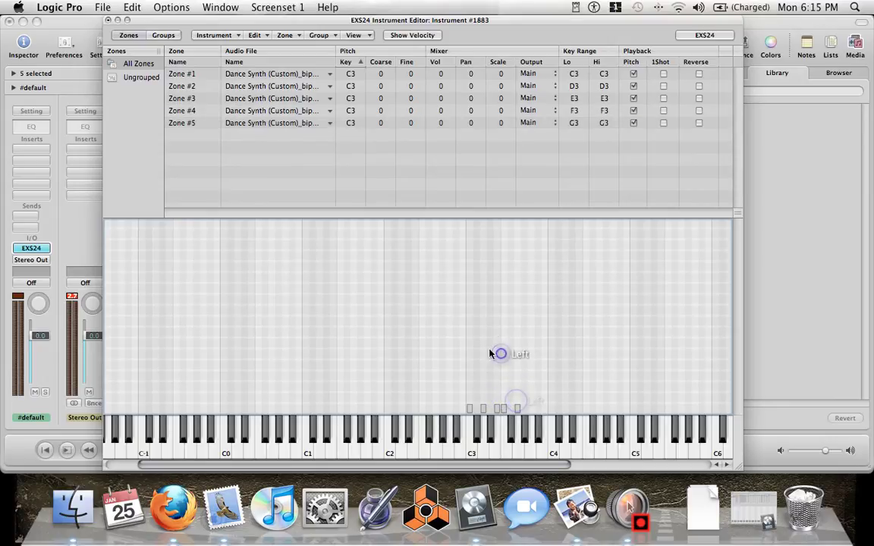
# Set zone root keys in the Pitch Key column to C3, D3, E3, F3 and G3
pyautogui.click(316, 76)
pyautogui.click(350, 87)
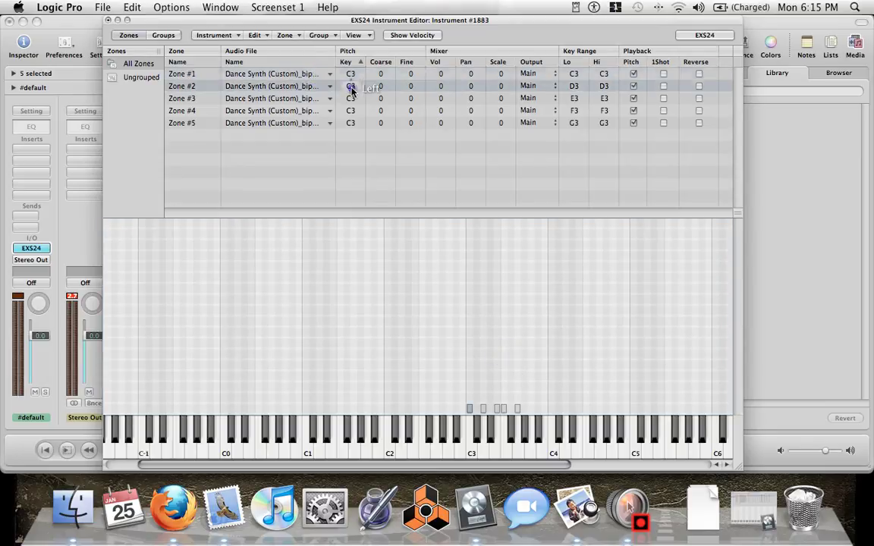
pyautogui.moveTo(351, 90); pyautogui.dragTo(351, 91)
pyautogui.click(351, 98)
pyautogui.moveTo(351, 100); pyautogui.dragTo(351, 124)
pyautogui.click(351, 110)
pyautogui.click(319, 137)
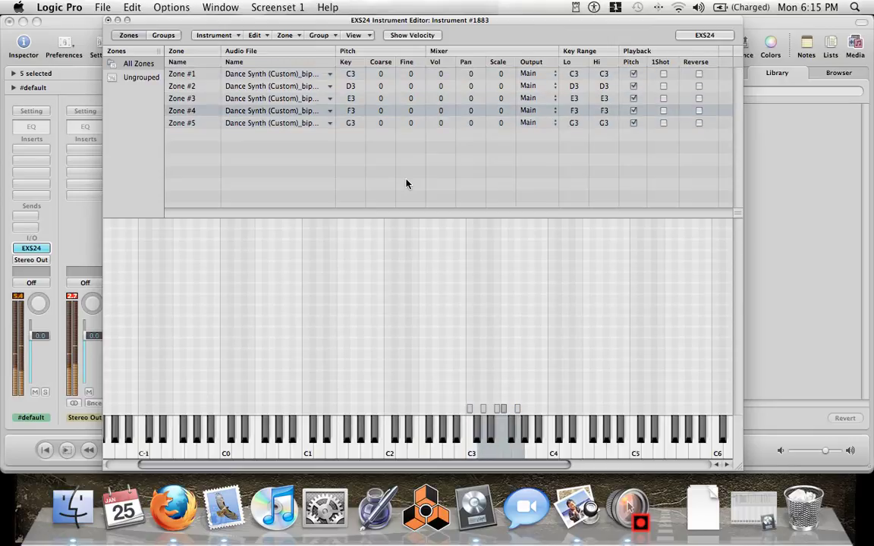
# Extend zones 1, 2, 4 and 5 to C#3, D#3, F#3 and G#3, leaving Zone #3 at E3
pyautogui.click(406, 184)
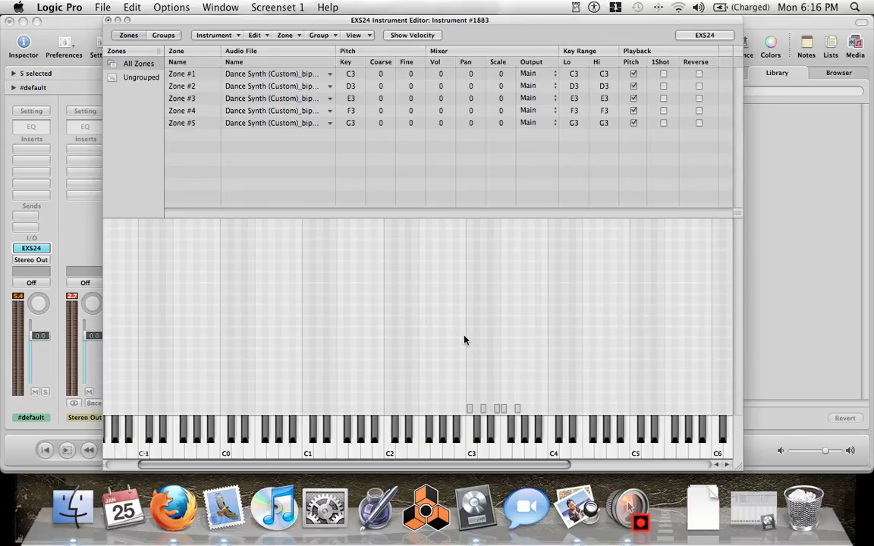
pyautogui.moveTo(472, 410); pyautogui.dragTo(490, 412)
pyautogui.click(486, 409)
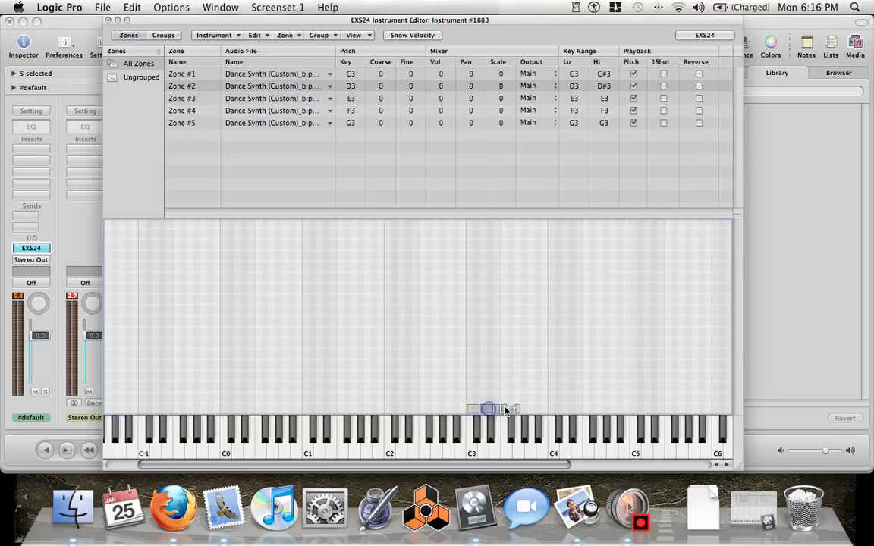
pyautogui.click(506, 410)
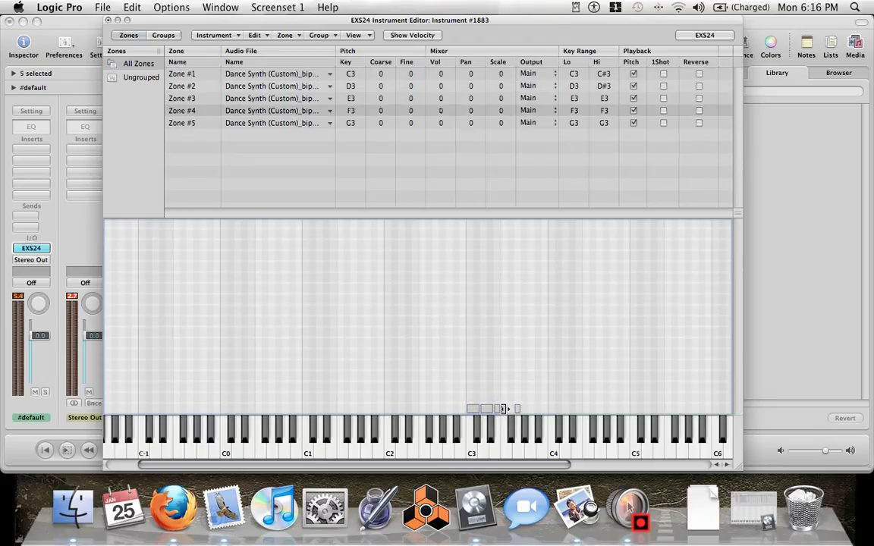
pyautogui.moveTo(503, 410); pyautogui.dragTo(521, 409)
pyautogui.click(519, 410)
pyautogui.click(522, 382)
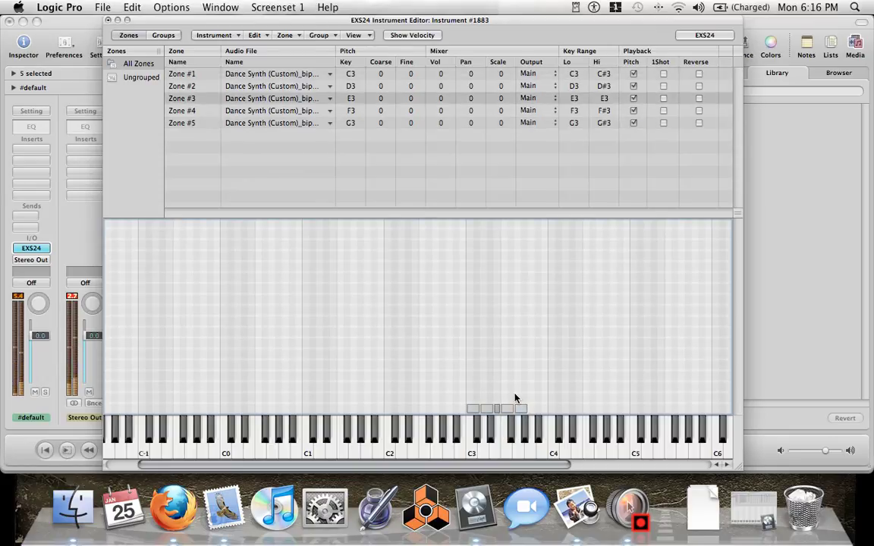
pyautogui.click(415, 208)
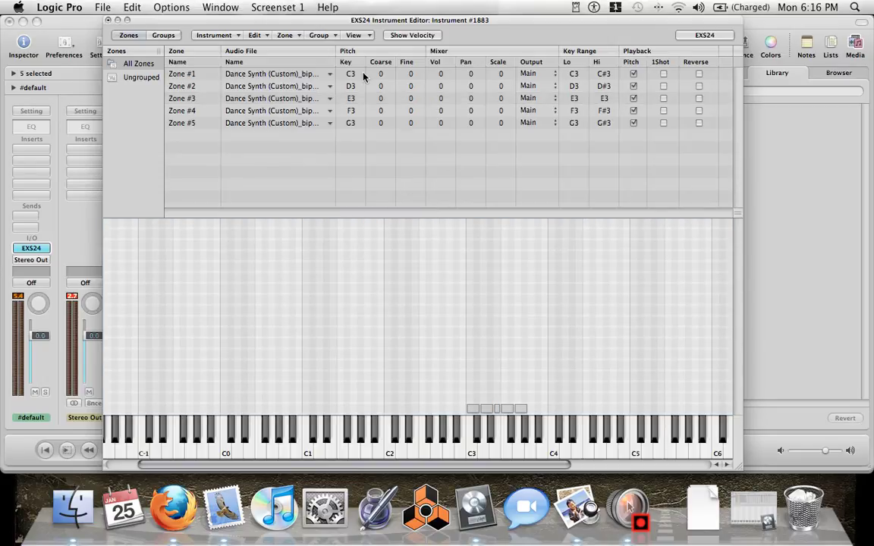
# Put the EXS24 editor aside and select the #default EXS track in the Arrange window
pyautogui.click(107, 21)
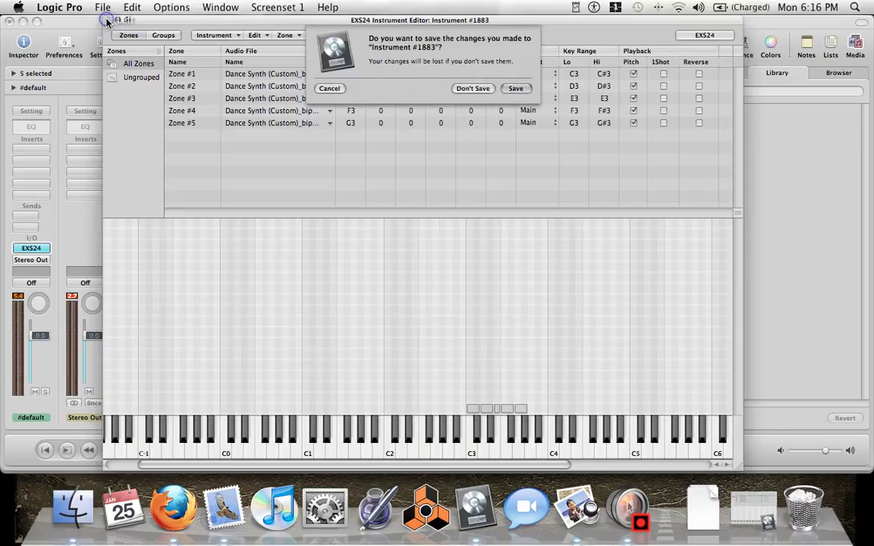
pyautogui.click(326, 88)
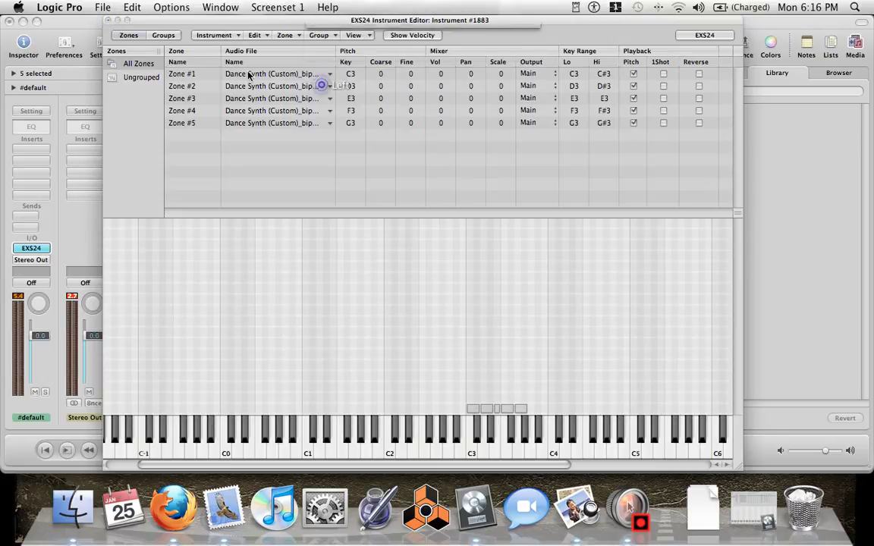
pyautogui.click(118, 21)
pyautogui.click(199, 152)
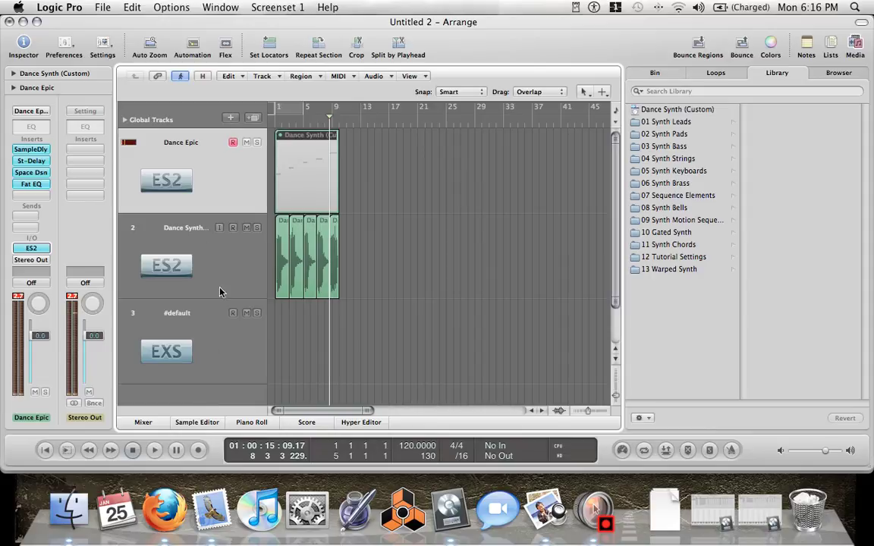
pyautogui.click(219, 340)
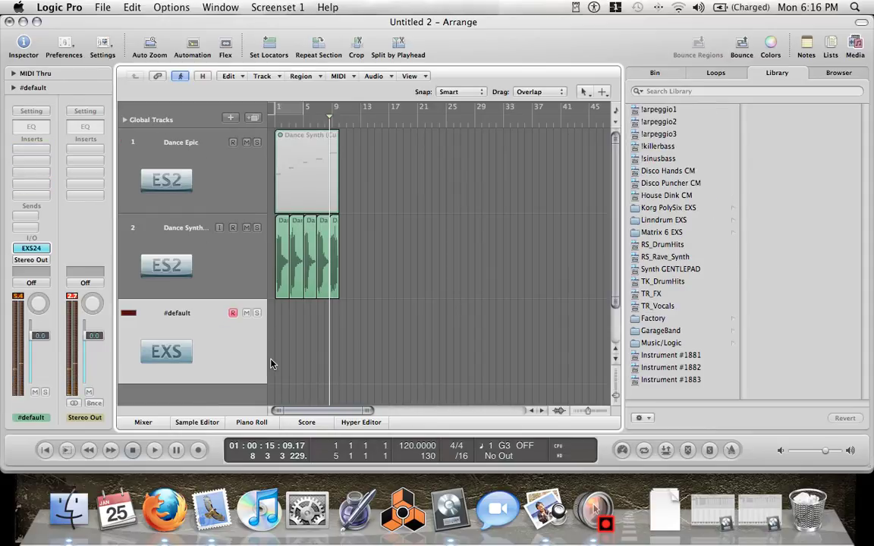
# Insert a stereo delay on the #default track and adjust its left and right output levels
pyautogui.click(36, 156)
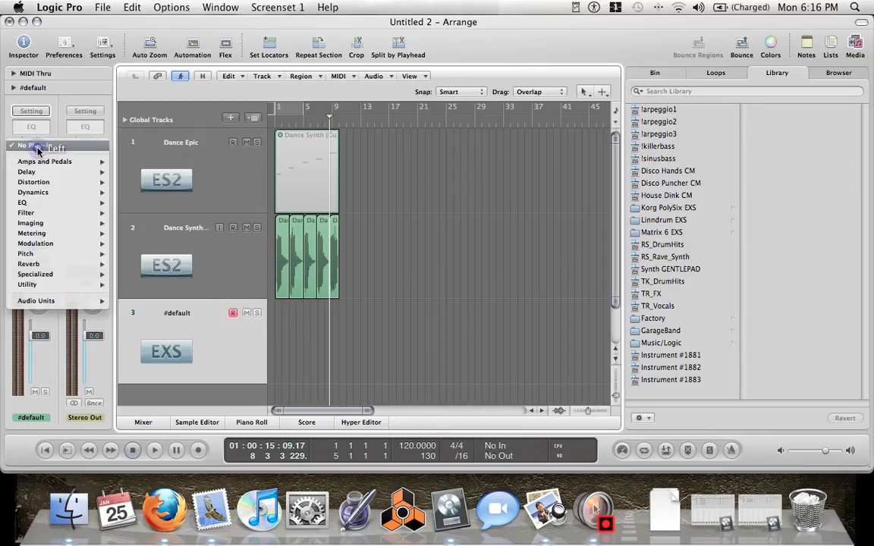
pyautogui.moveTo(64, 171)
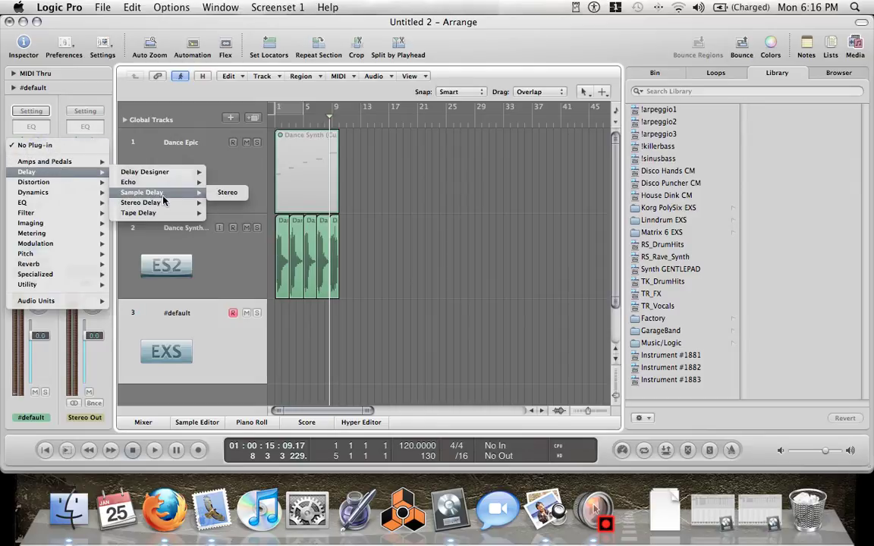
pyautogui.click(216, 203)
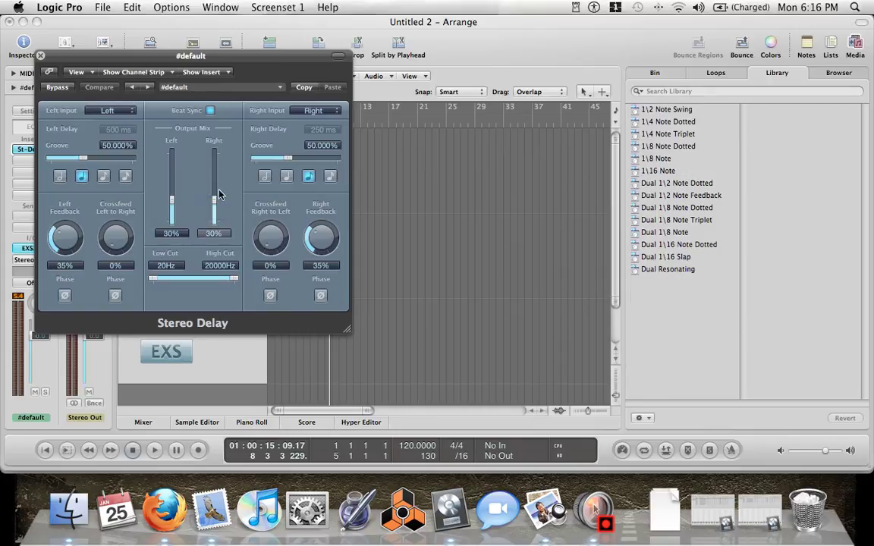
pyautogui.moveTo(218, 189); pyautogui.dragTo(173, 184)
pyautogui.click(40, 56)
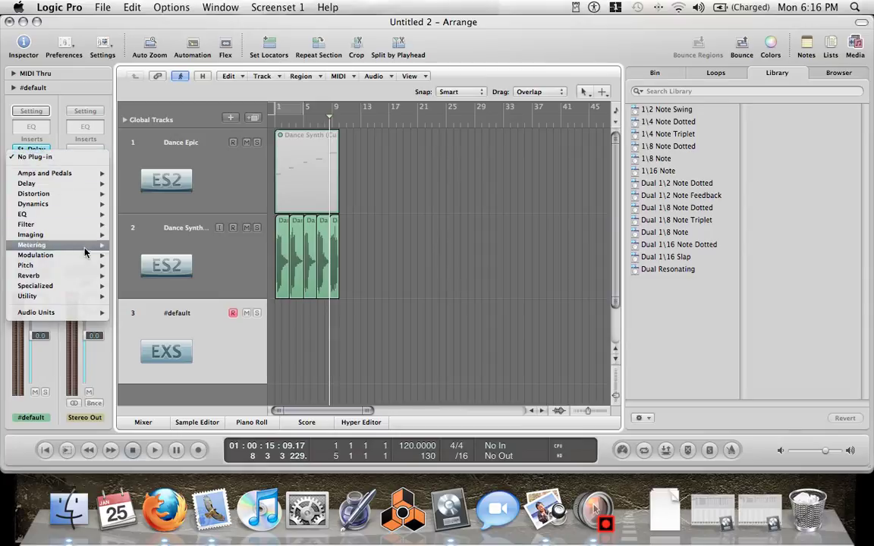
# Add a stereo Space Designer reverb with 'ethral peace (custom)', level near -18.5 dB, then close it
pyautogui.moveTo(60, 275)
pyautogui.moveTo(183, 326)
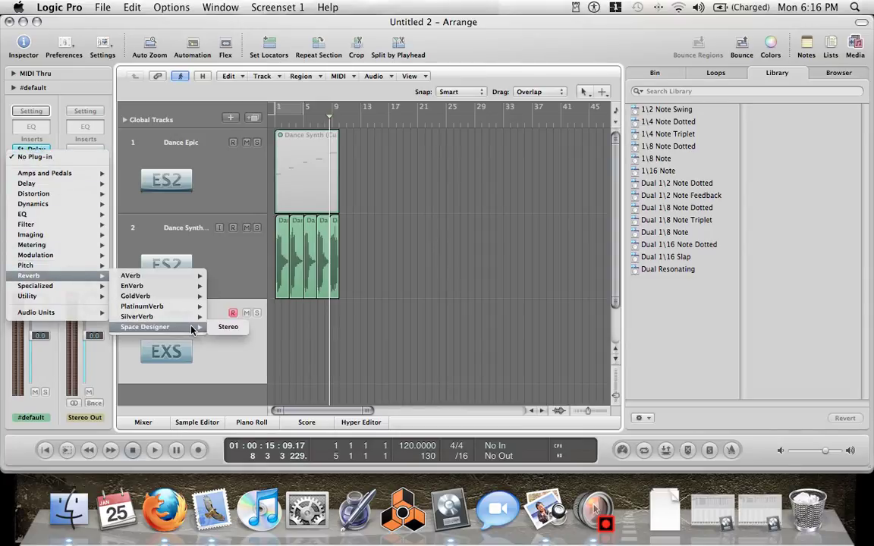
pyautogui.click(229, 328)
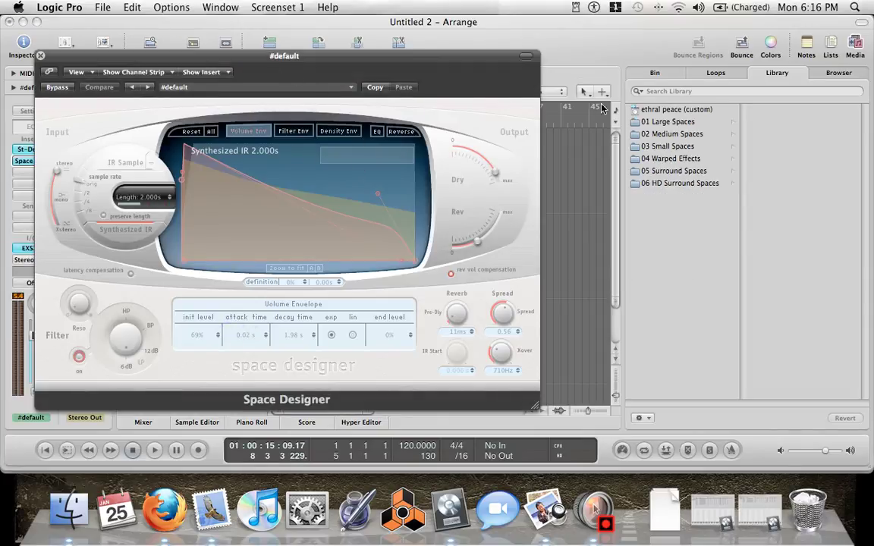
pyautogui.click(637, 109)
pyautogui.moveTo(488, 238); pyautogui.dragTo(503, 241)
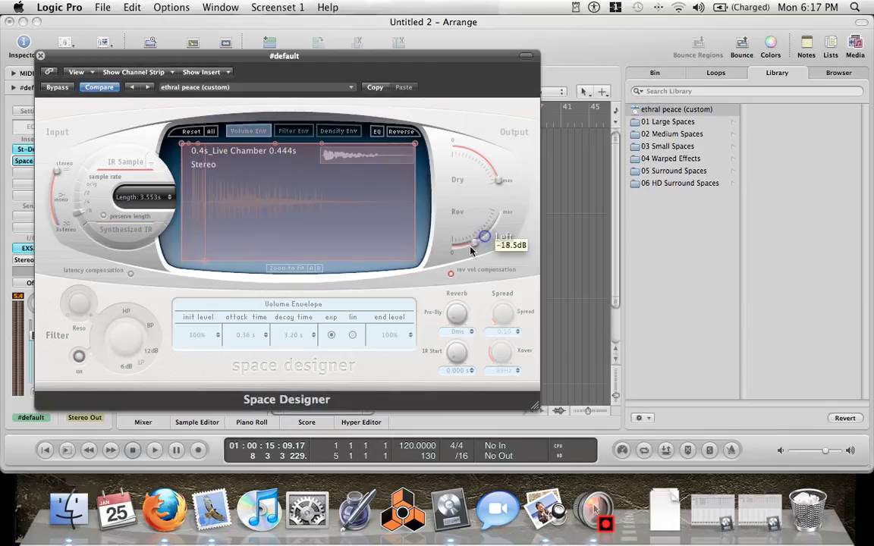
pyautogui.click(40, 55)
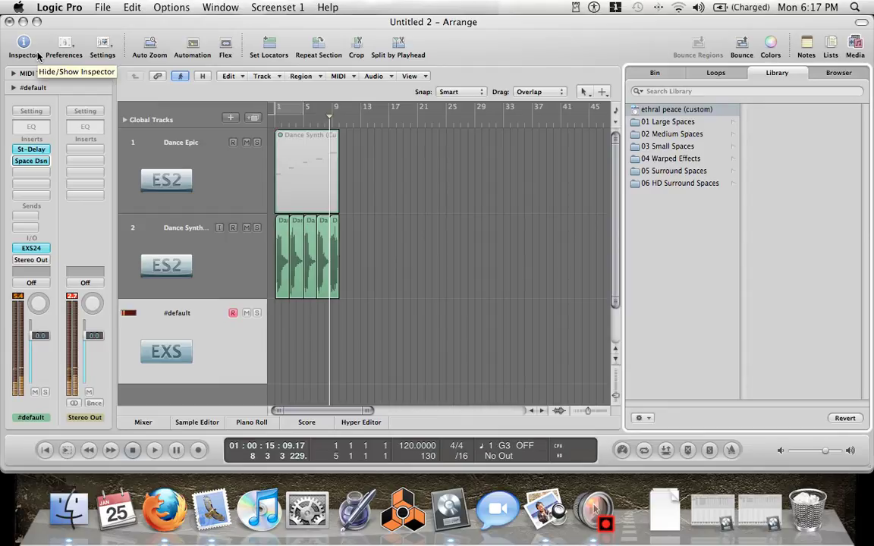
# Restore the Instrument #1883 editor and raise all five zones' volume to 10
pyautogui.click(35, 249)
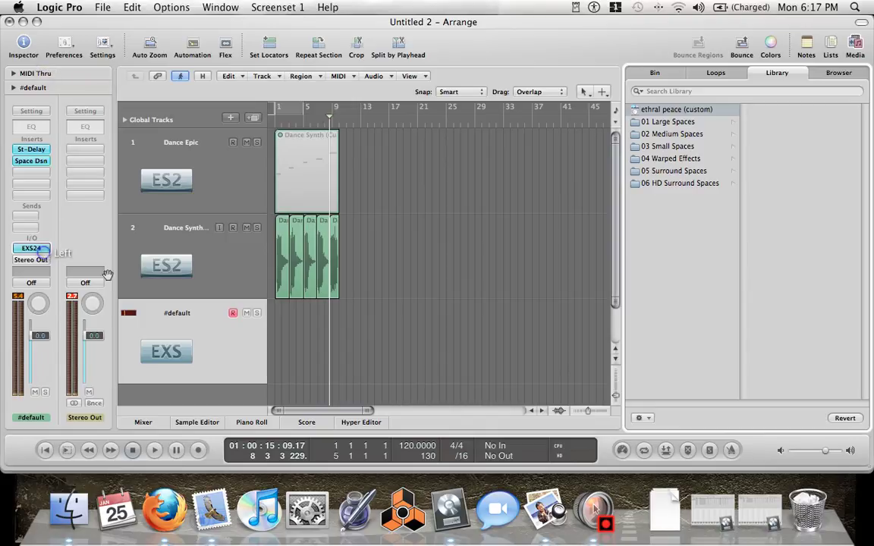
pyautogui.click(751, 514)
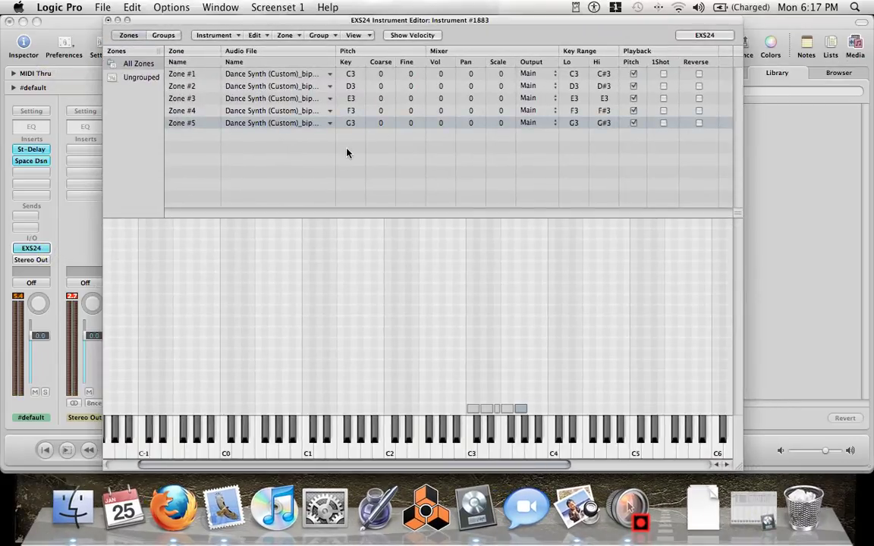
pyautogui.click(329, 123)
pyautogui.click(326, 141)
pyautogui.click(304, 75)
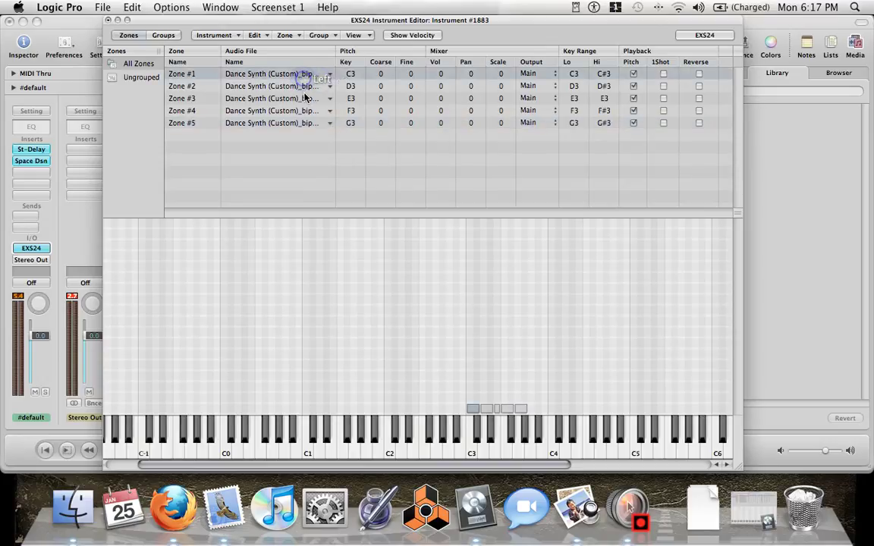
pyautogui.keyDown('shift'); pyautogui.click(300, 123); pyautogui.keyUp('shift')
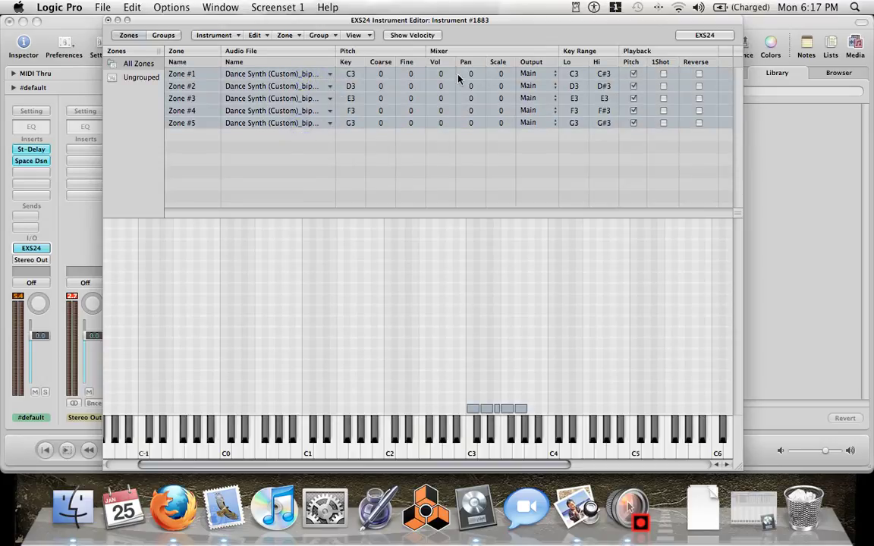
pyautogui.moveTo(442, 81); pyautogui.dragTo(442, 78)
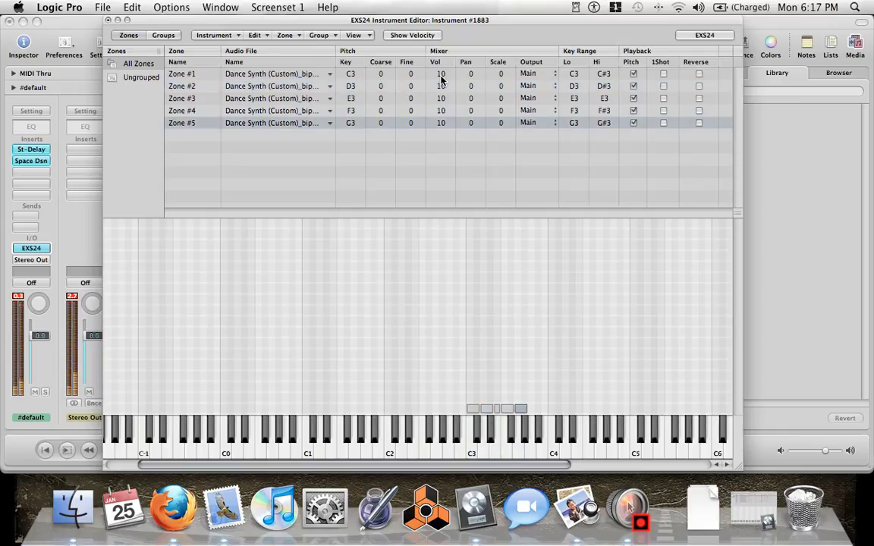
# Deselect, then reselect all five zone rows
pyautogui.click(305, 162)
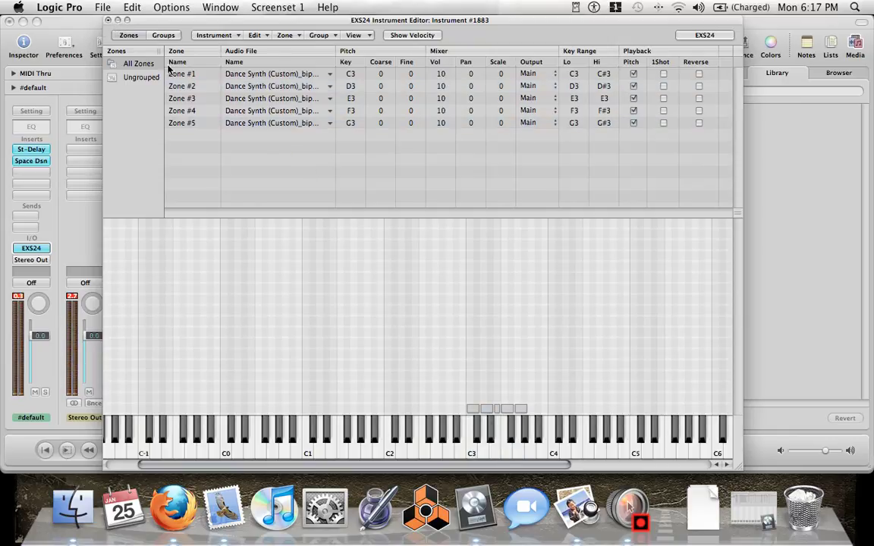
pyautogui.click(210, 128)
pyautogui.moveTo(204, 140); pyautogui.dragTo(194, 72)
# Create a new group and move the selected zones into Group #1
pyautogui.click(318, 34)
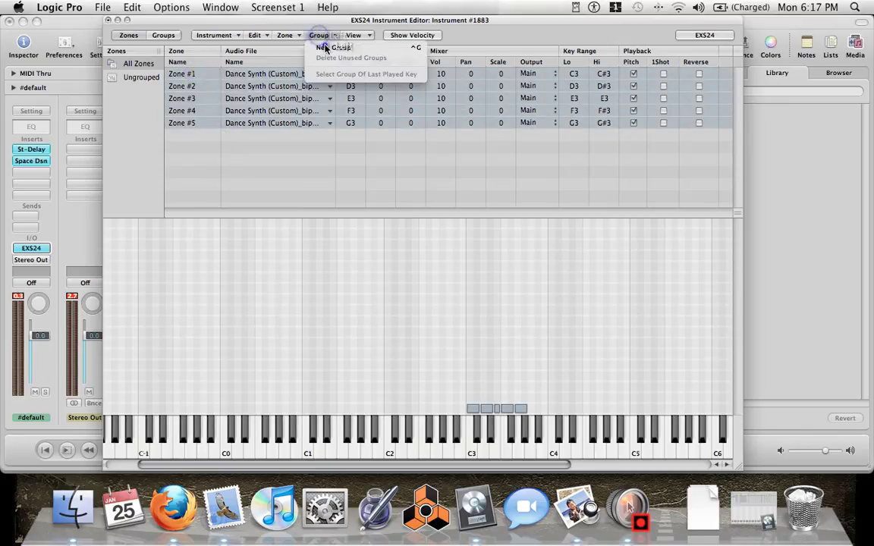
pyautogui.click(322, 45)
pyautogui.moveTo(200, 84); pyautogui.dragTo(138, 90)
# Limit Group #1 polyphony to 6 voices and minimize the instrument editor
pyautogui.click(164, 35)
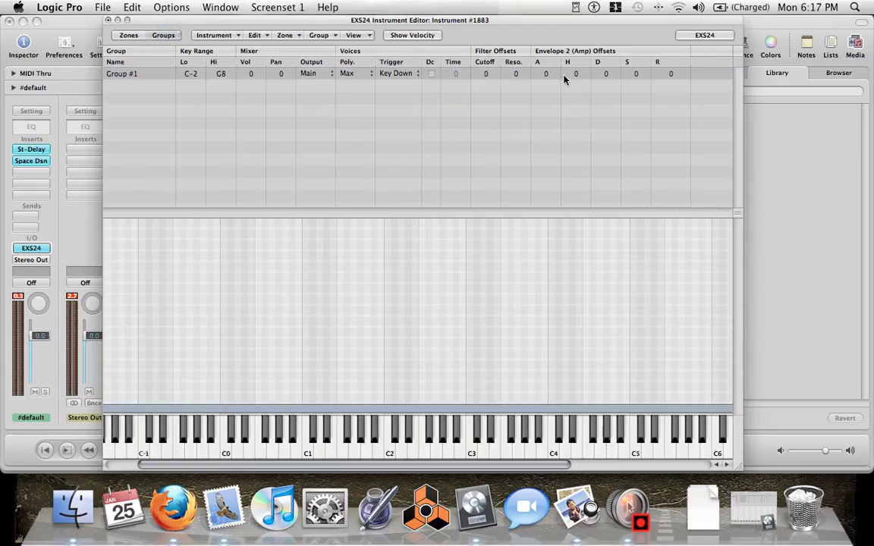
pyautogui.click(127, 35)
pyautogui.click(156, 35)
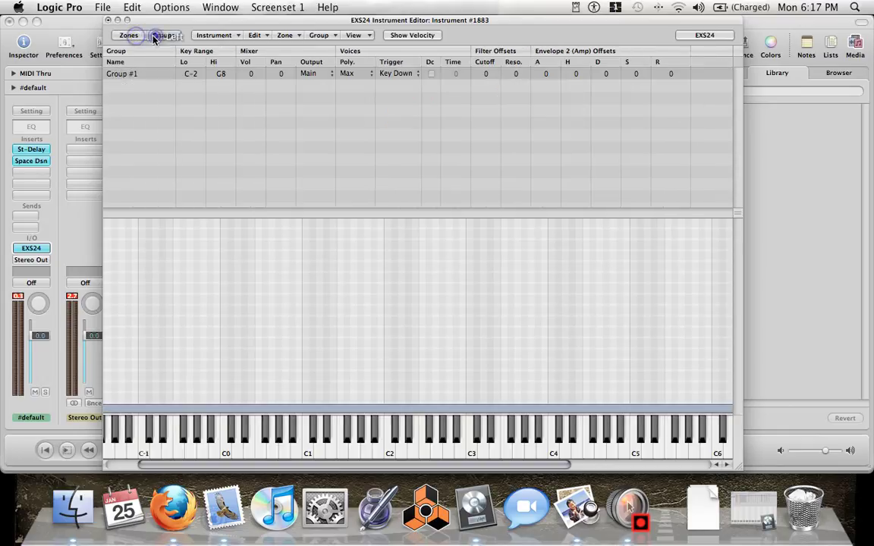
pyautogui.click(127, 35)
pyautogui.click(156, 35)
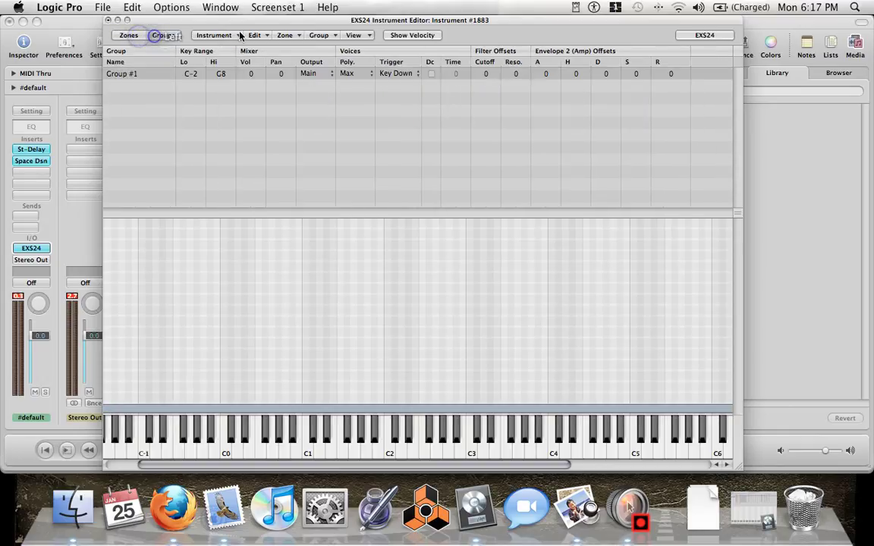
pyautogui.click(353, 75)
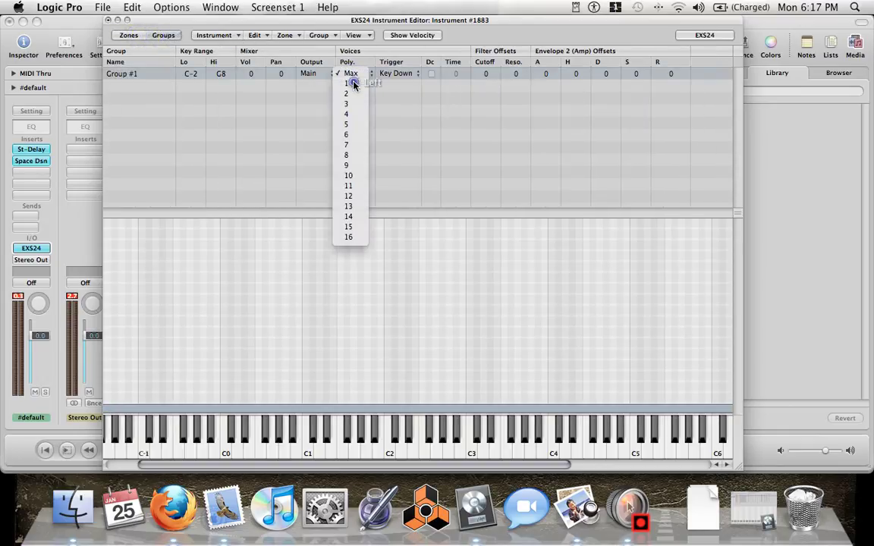
pyautogui.click(353, 81)
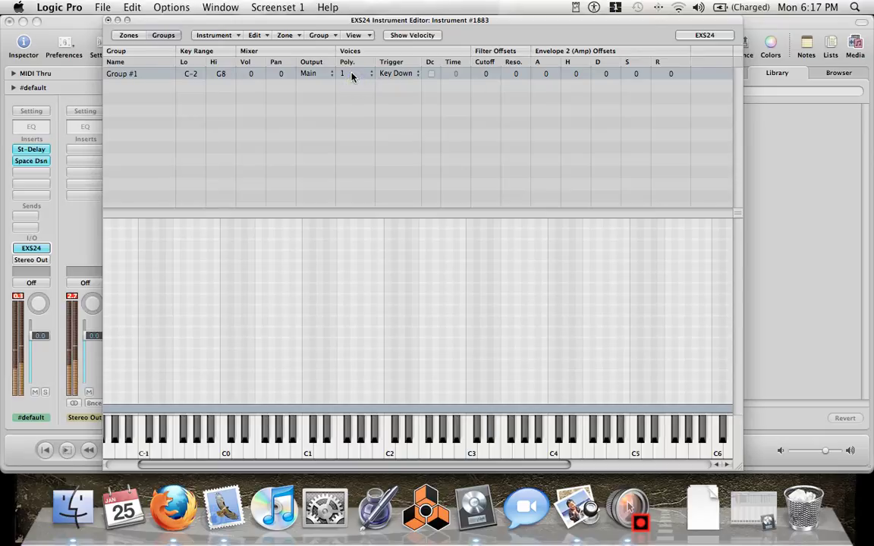
pyautogui.click(349, 74)
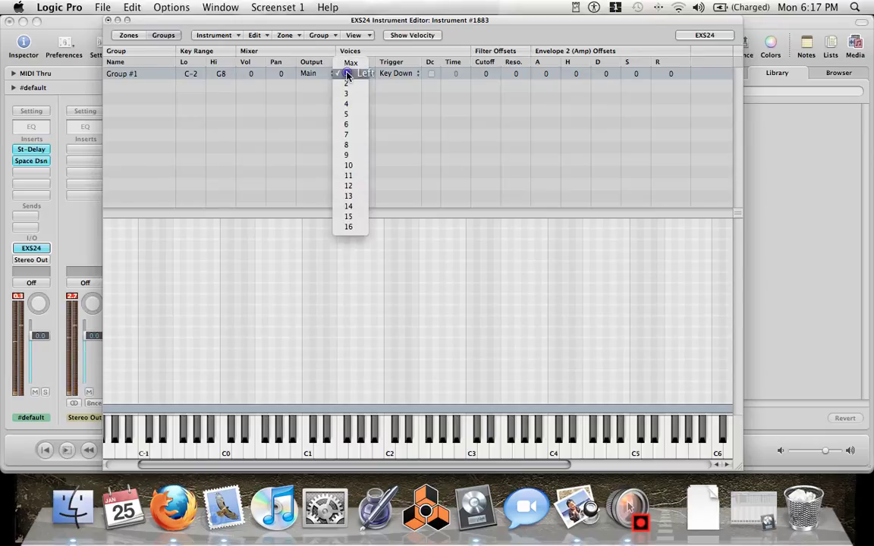
pyautogui.click(353, 126)
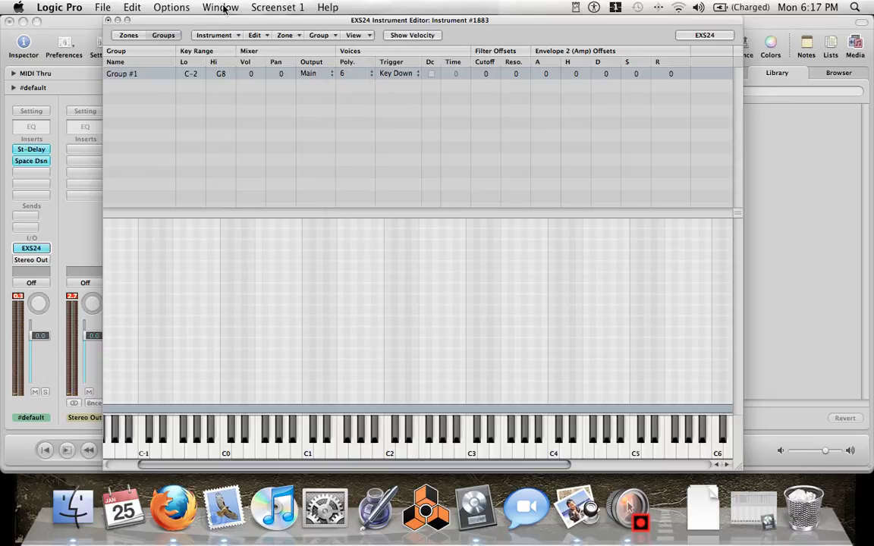
pyautogui.click(117, 21)
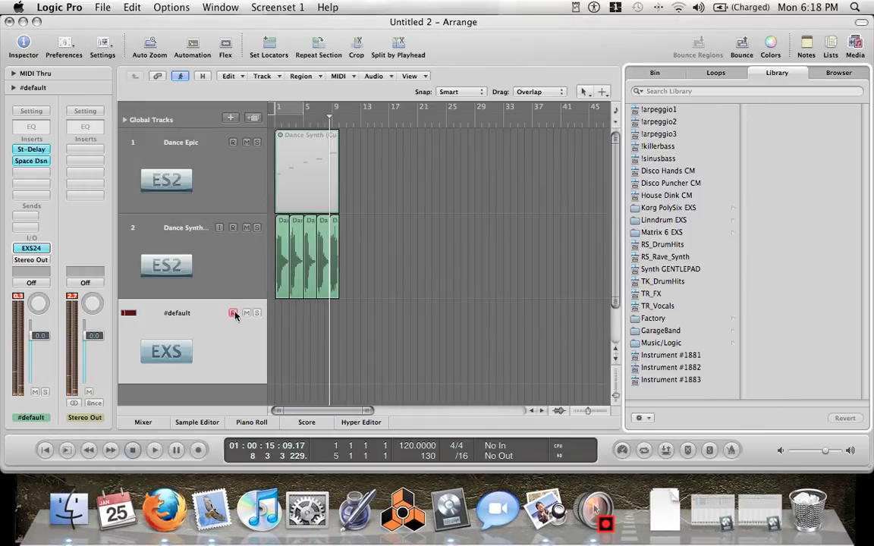
# Lengthen the EXS24 ENV2 amp-envelope release and close the plug-in window
pyautogui.click(47, 249)
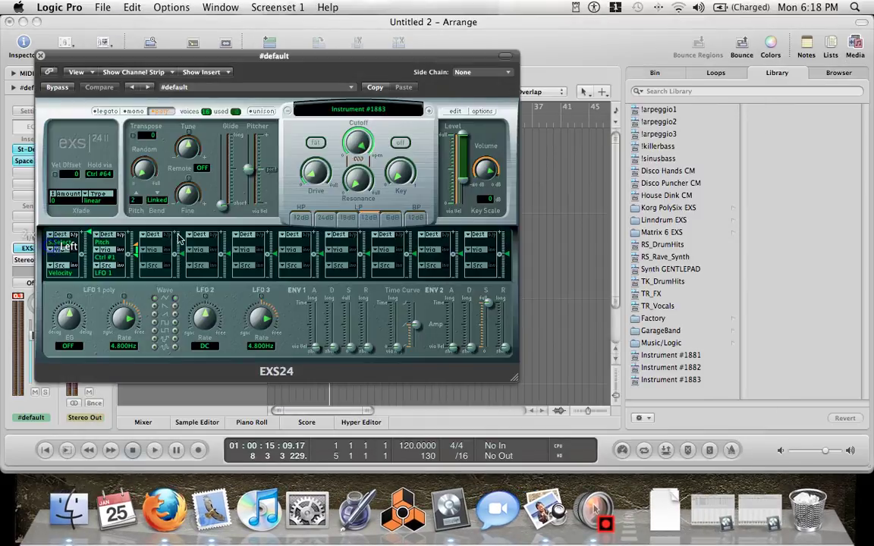
pyautogui.moveTo(507, 351)
pyautogui.mouseDown()
pyautogui.moveTo(509, 343)
pyautogui.moveTo(468, 396)
pyautogui.moveTo(509, 342)
pyautogui.mouseUp()
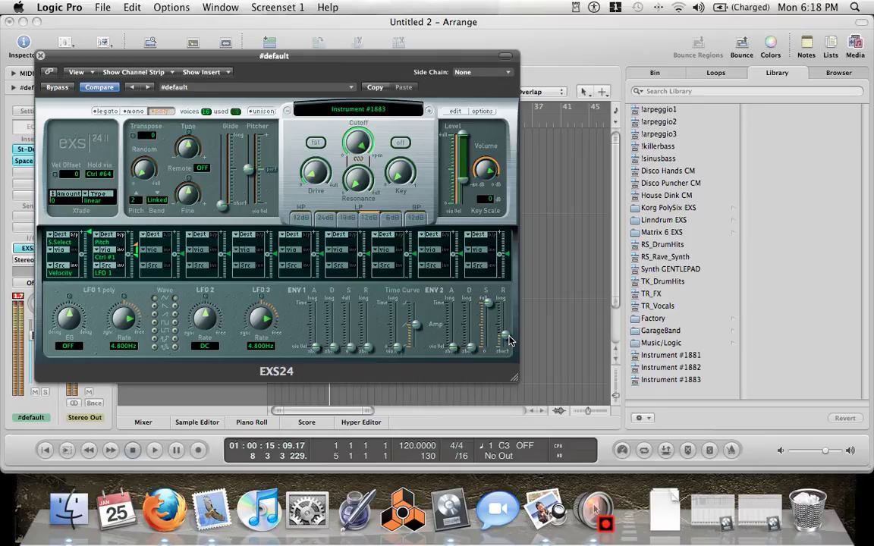
pyautogui.click(18, 6)
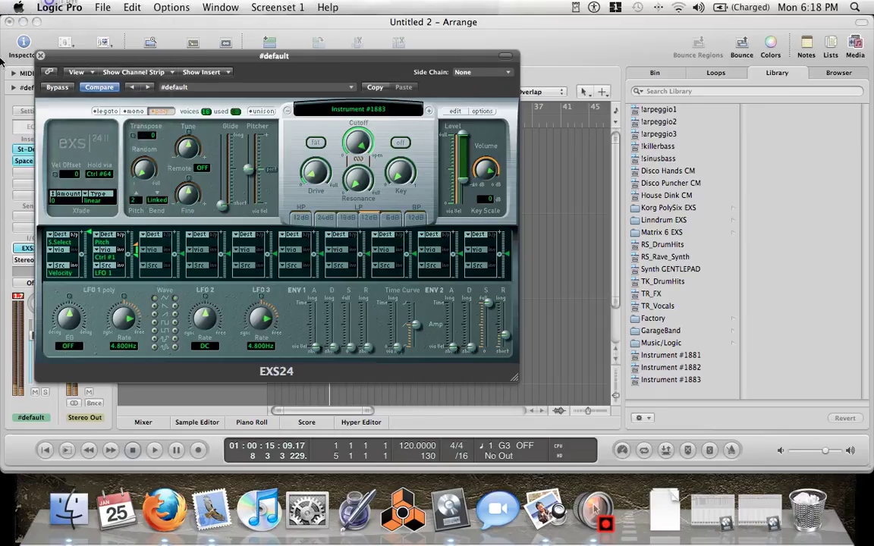
pyautogui.click(182, 60)
pyautogui.click(40, 55)
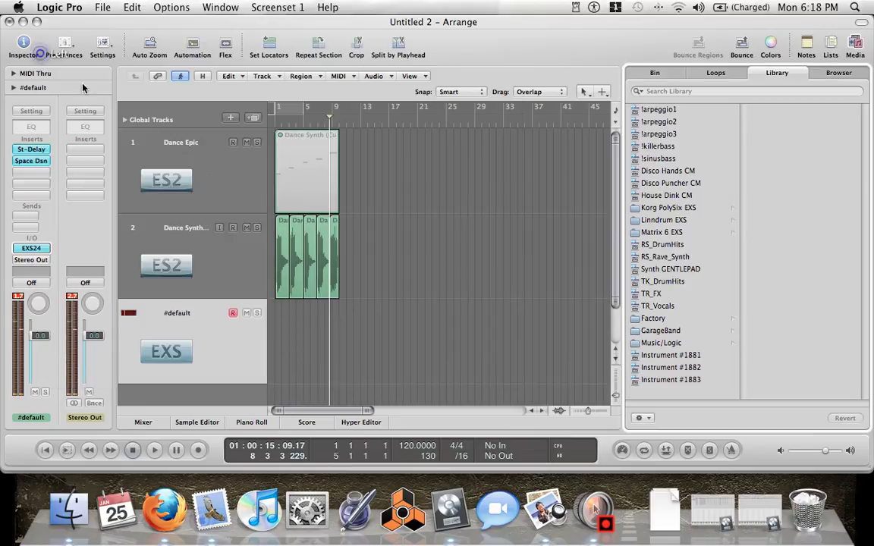
pyautogui.click(225, 175)
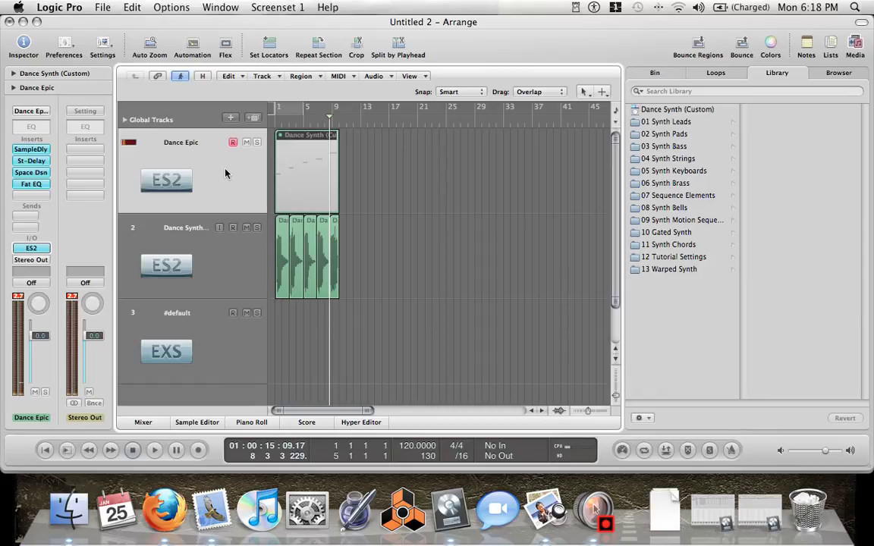
pyautogui.click(235, 360)
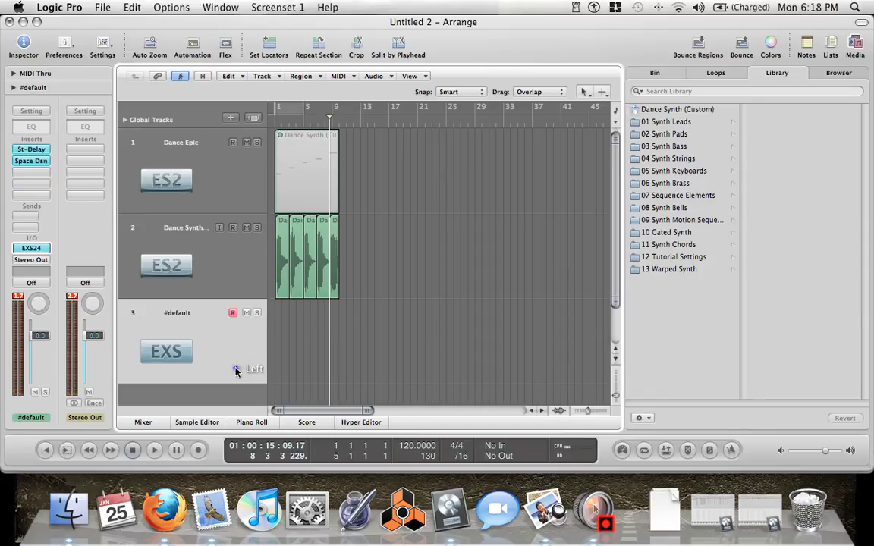